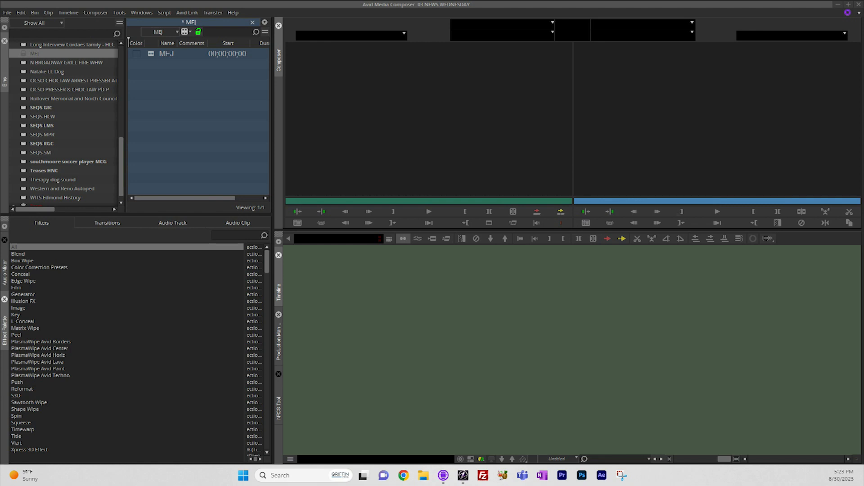
Switch to iNEWS and copy the video ID of the 4P OCSO & Choctaw Investigation-vo story from the 4P rundown.
left_click(463, 475)
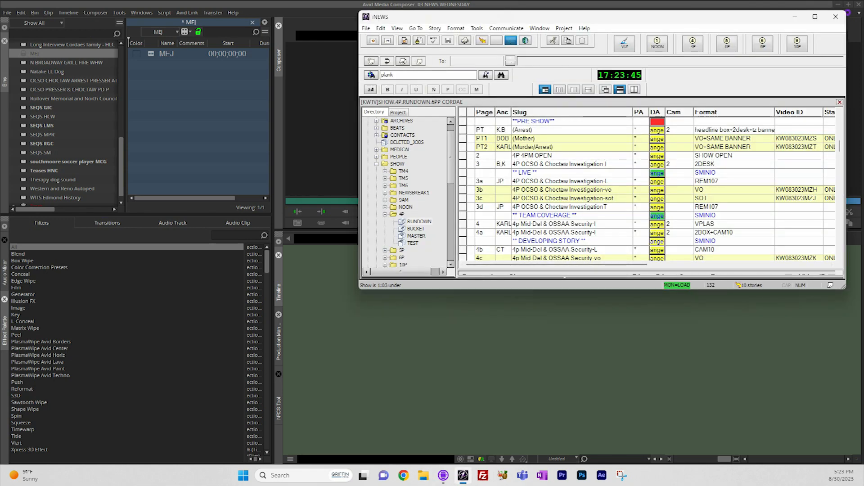
scroll(649, 189, "down", 1)
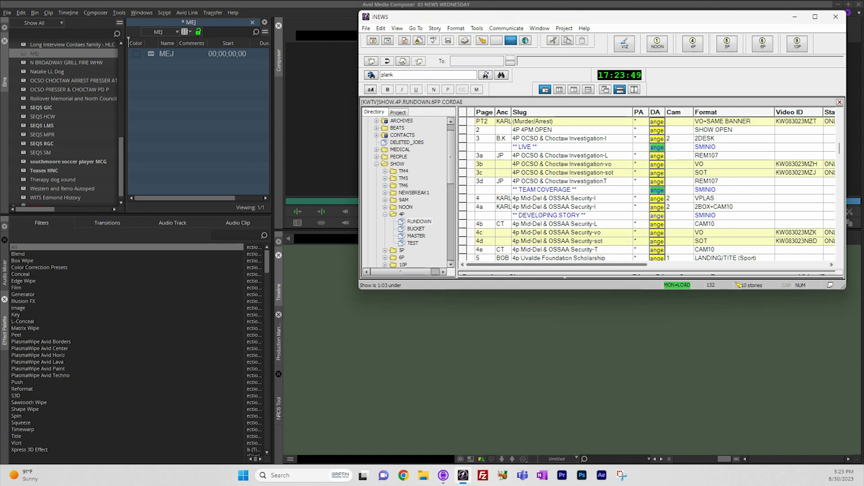
scroll(648, 185, "right", 2)
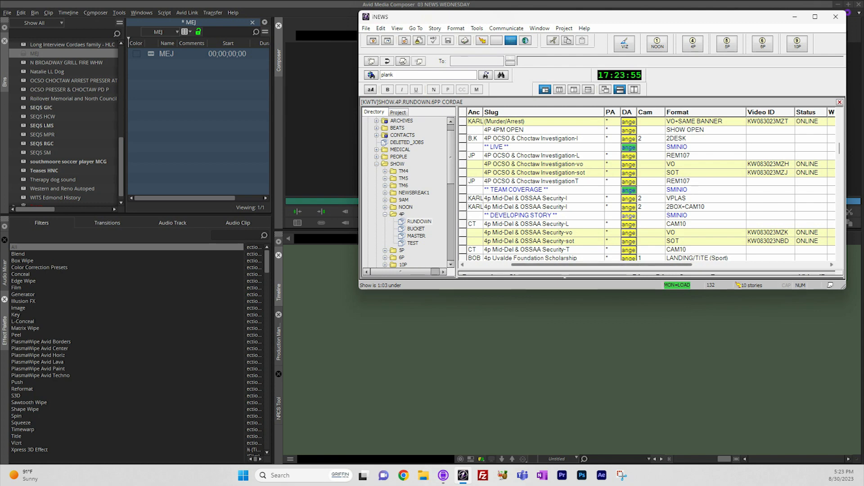
left_click_drag(602, 264, 557, 265)
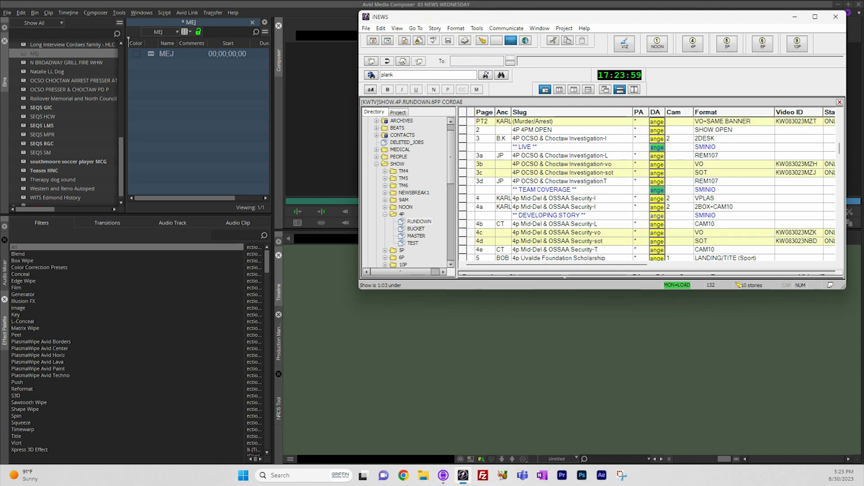
left_click(798, 164)
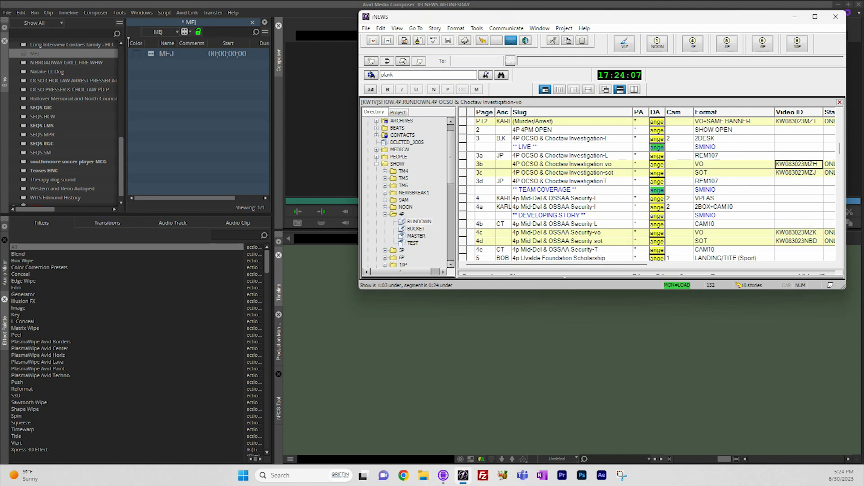
Switch to Production Management in Media Composer and review which text fields the media search covers.
key("alt+Tab")
left_click(278, 343)
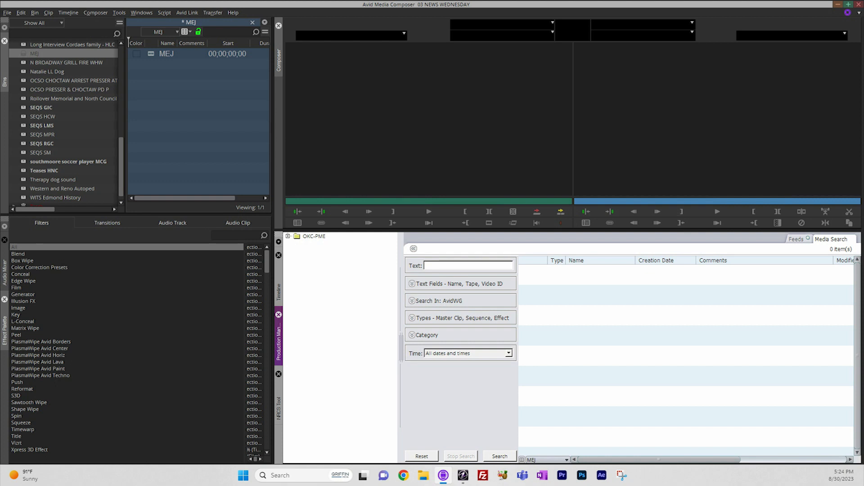
left_click(412, 283)
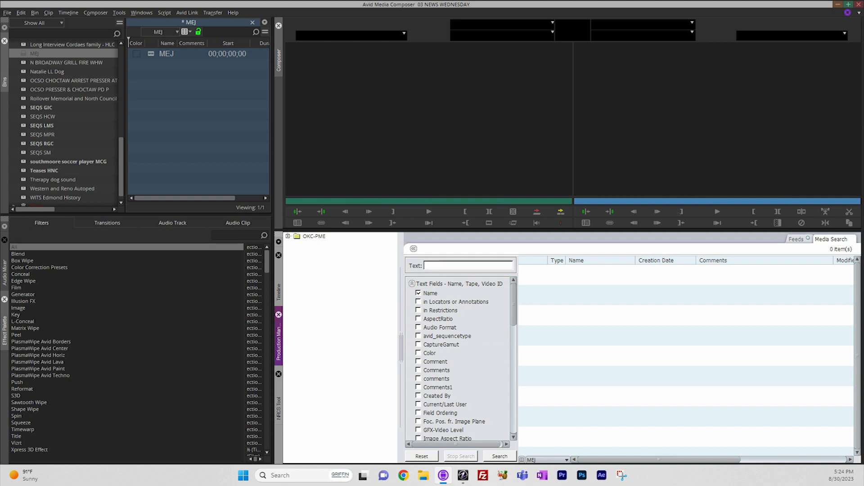
scroll(458, 358, "down", 10)
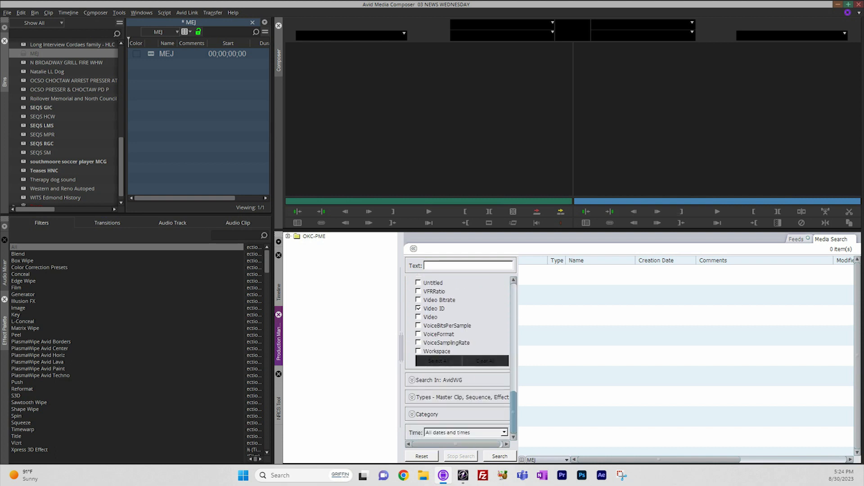
scroll(458, 359, "up", 3)
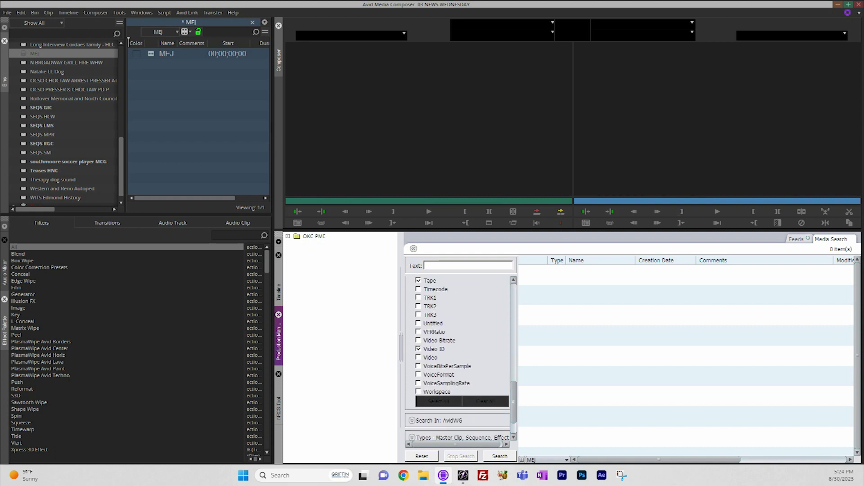
scroll(458, 359, "up", 10)
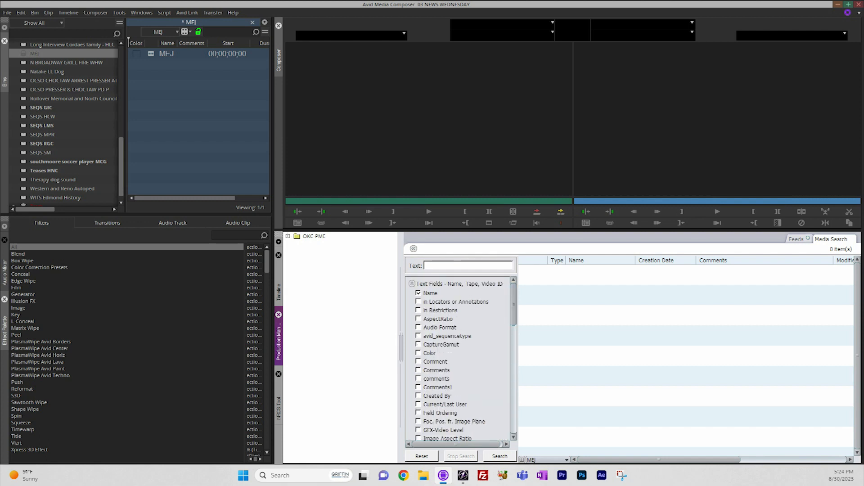
left_click(412, 284)
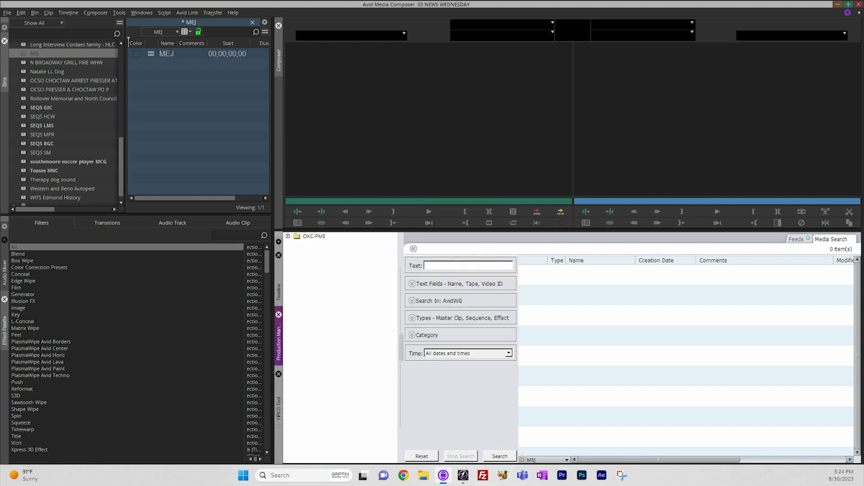
Search for video ID KW083023MZH and add the 4P OCSO & Choctaw Investigation-vo.transfer sequence to the MEJ bin.
type("KW083023MZH")
key("Return")
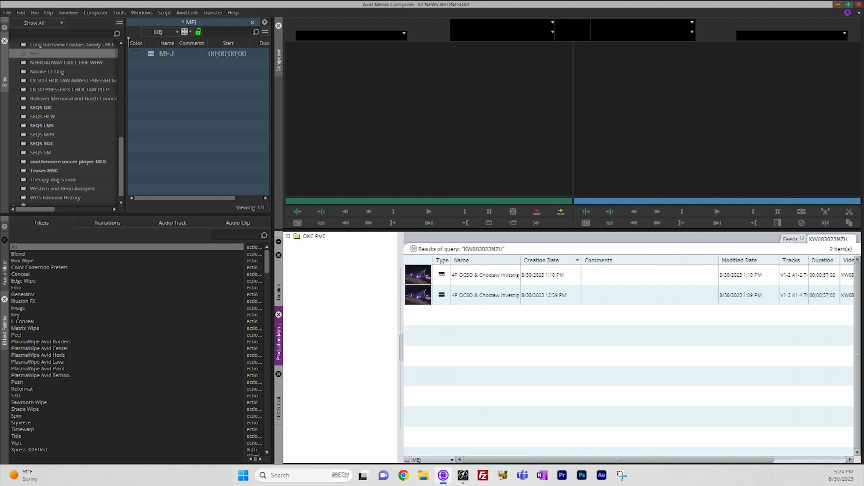
left_click_drag(520, 260, 581, 260)
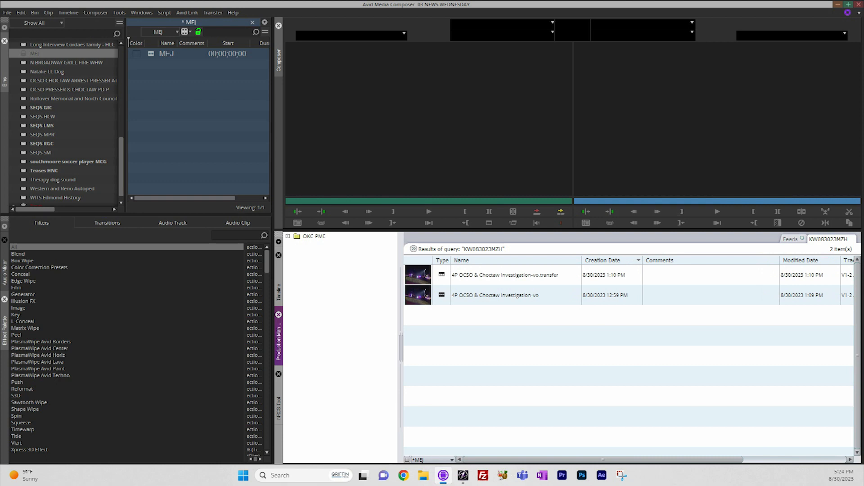
left_click(505, 275)
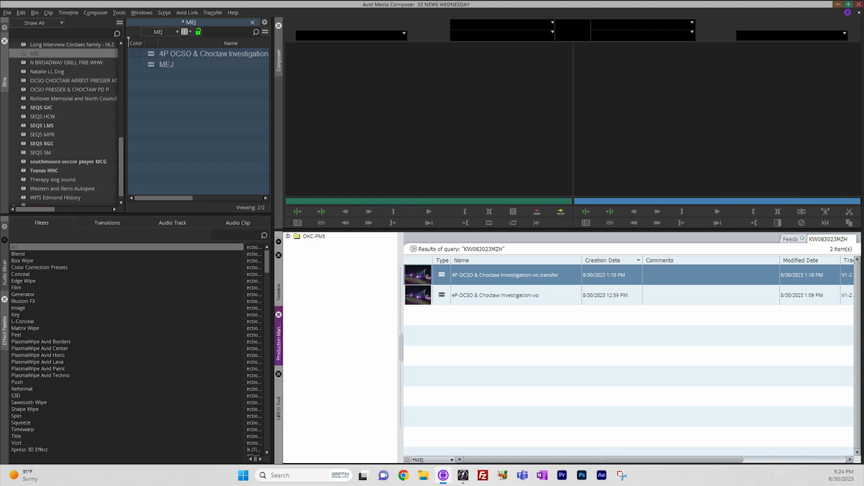
Switch to iNEWS and copy the video ID of the 4P OCSO & Choctaw Investigation-sot story.
left_click(463, 475)
left_click(799, 172)
key("BackSpace")
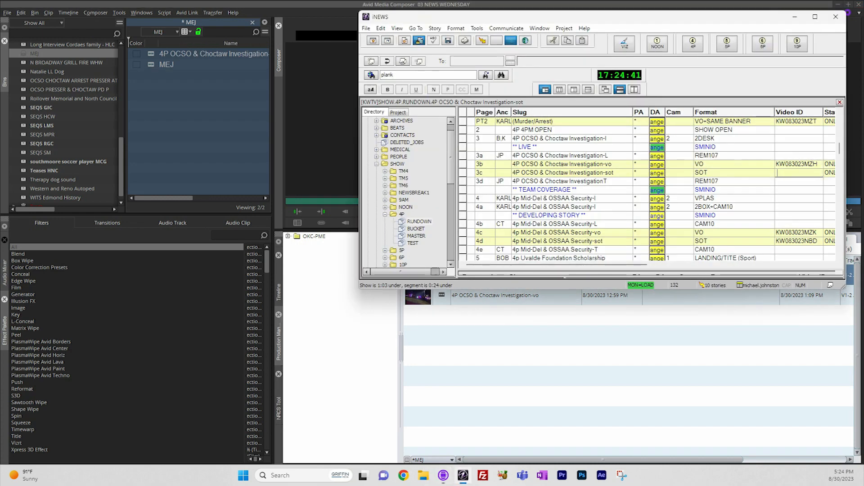
key("Escape")
left_click(733, 198)
left_click(799, 173)
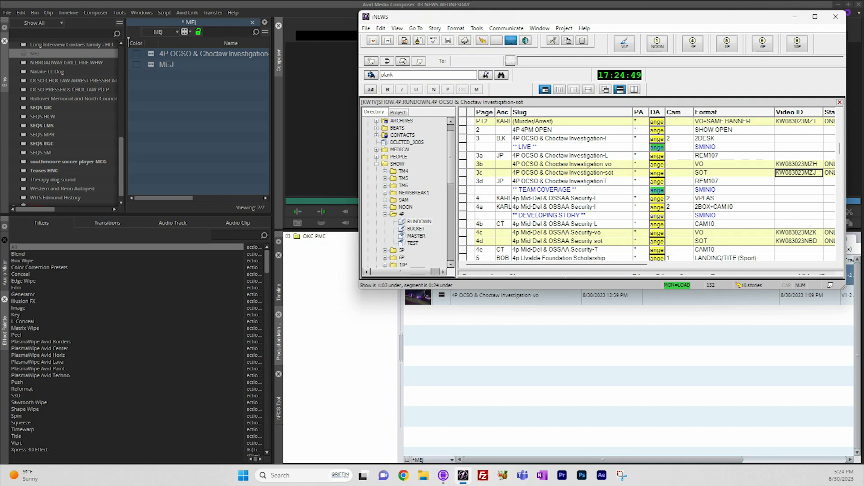
In Media Composer, search for video ID KW083023MZJ and add the 1:29 PM 4P OCSO & Choctaw Investigation-sot.transfer sequence to the MEJ bin.
key("alt+Tab")
left_click(413, 249)
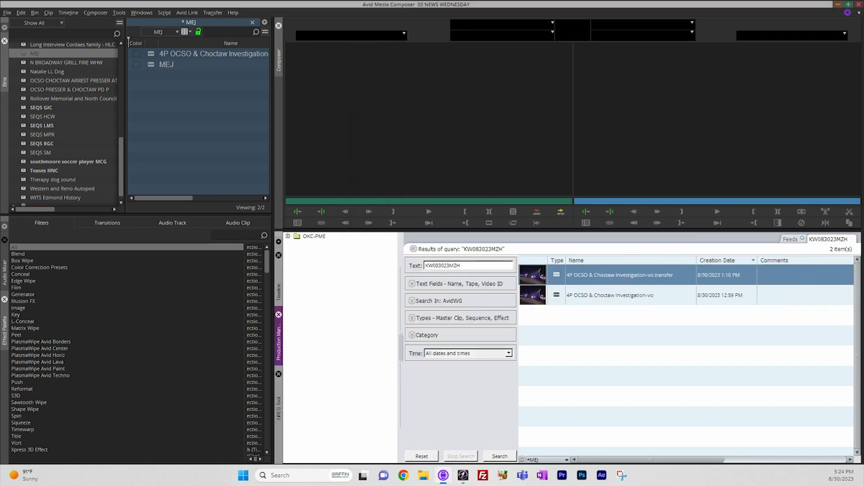
mouse_move(462, 265)
left_mouse_down()
mouse_move(426, 266)
mouse_move(450, 266)
left_mouse_up()
left_click(462, 266)
double_click(460, 265)
type("KW083023MZJ")
double_click(501, 456)
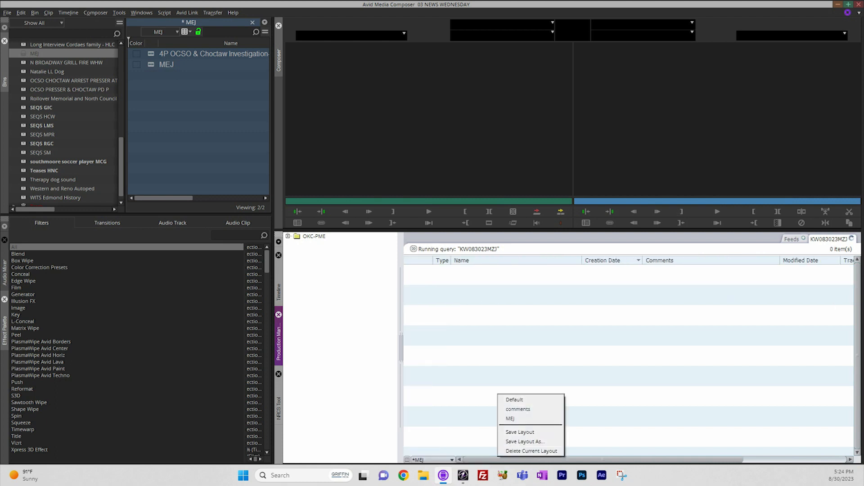
key("Escape")
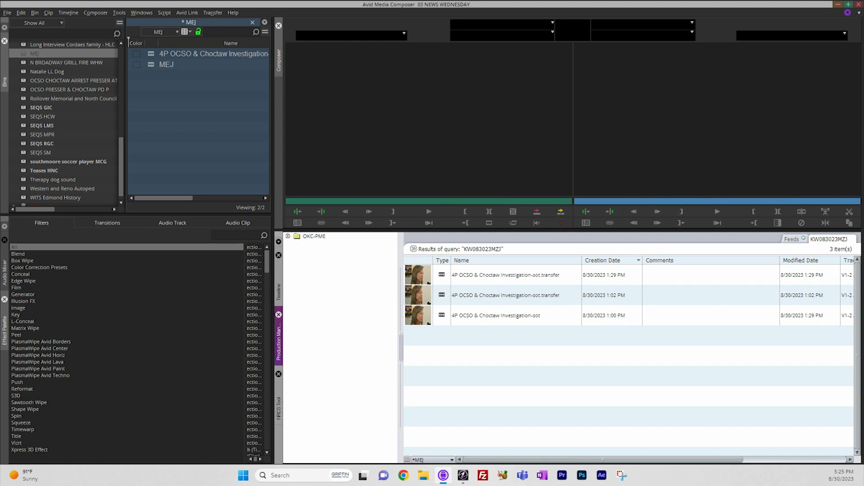
left_click(505, 276)
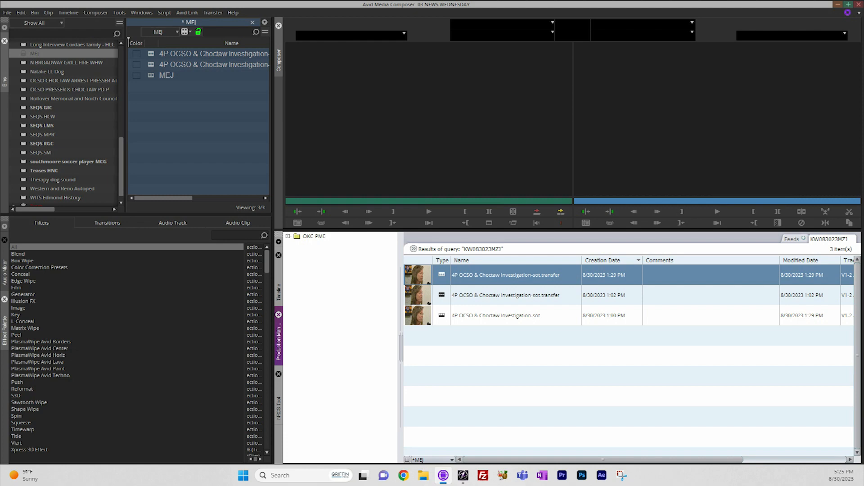
Switch to iNEWS to look through the rest of the 4P rundown, then minimize it.
left_click(463, 476)
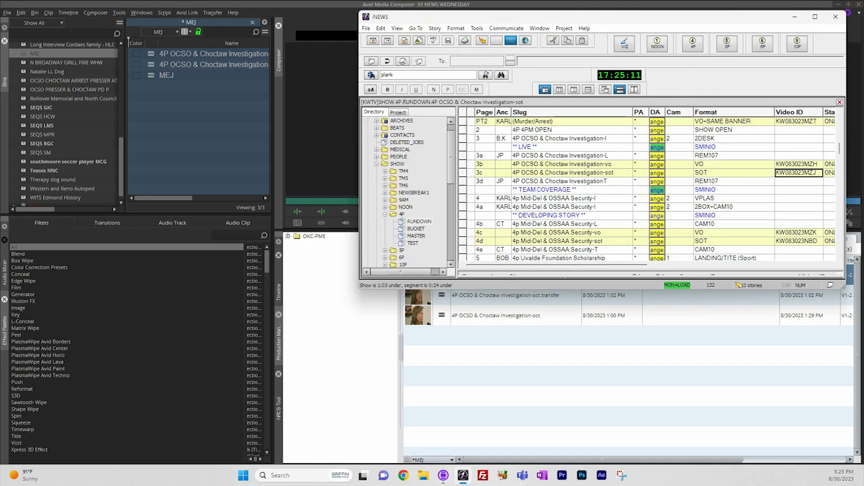
scroll(648, 189, "down", 5)
scroll(656, 189, "down", 10)
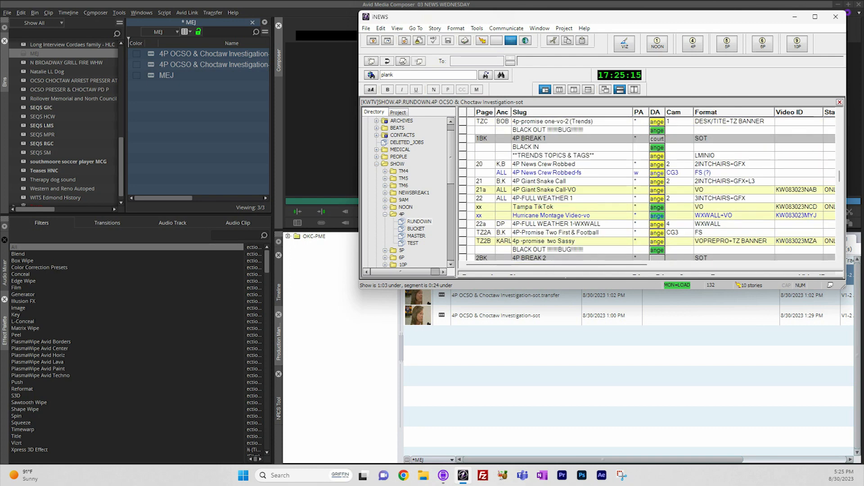
scroll(648, 189, "up", 15)
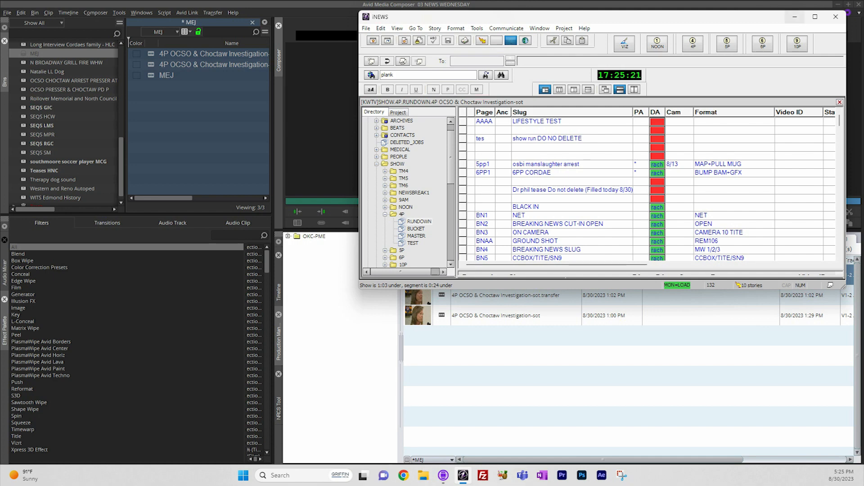
left_click(795, 18)
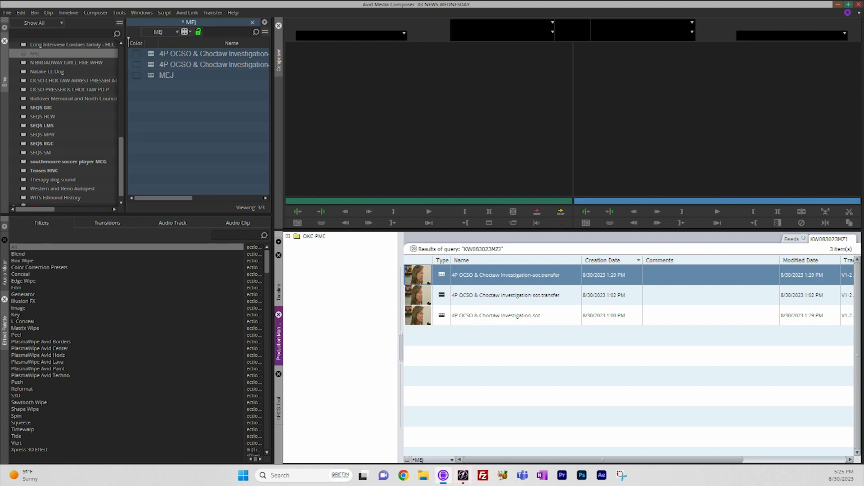
Save the MEJ bin and try to open Bulk Edit for its second sequence.
mouse_move(163, 199)
left_mouse_down()
mouse_move(234, 198)
mouse_move(163, 198)
left_mouse_up()
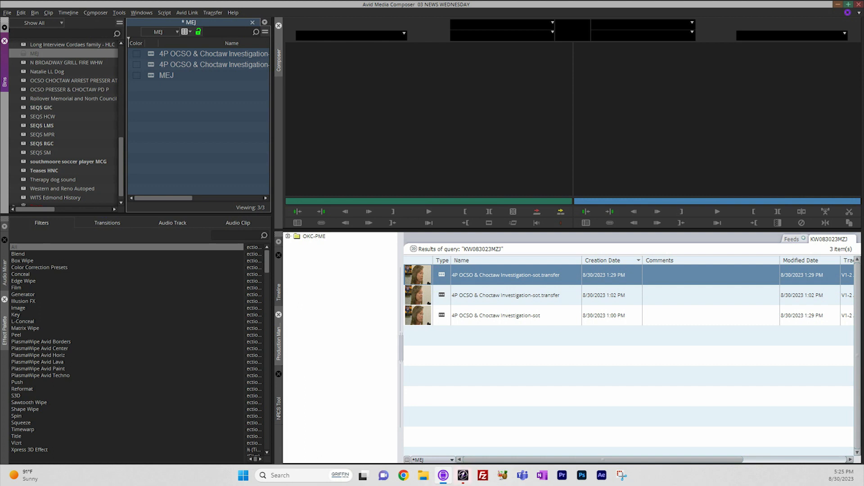
key("ctrl+s")
right_click(151, 64)
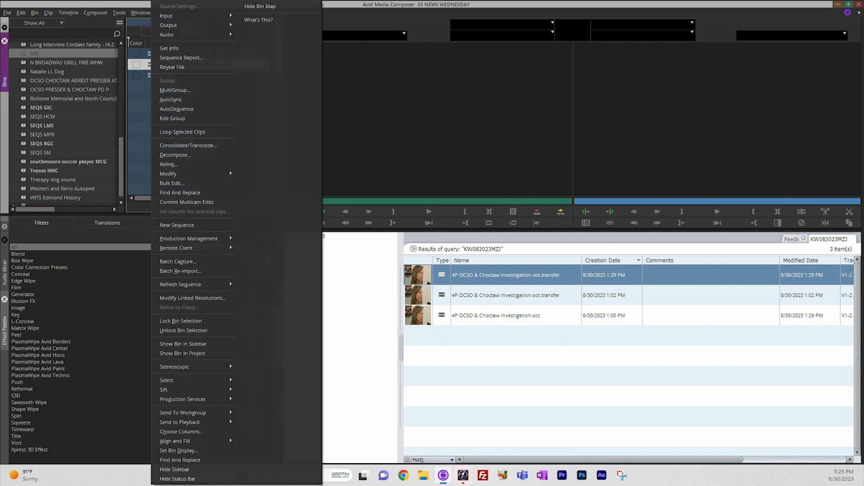
left_click(172, 183)
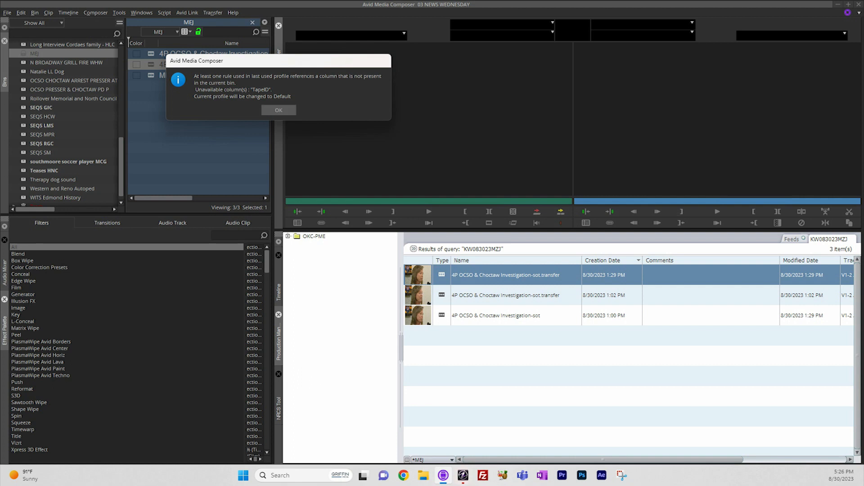
left_click(279, 110)
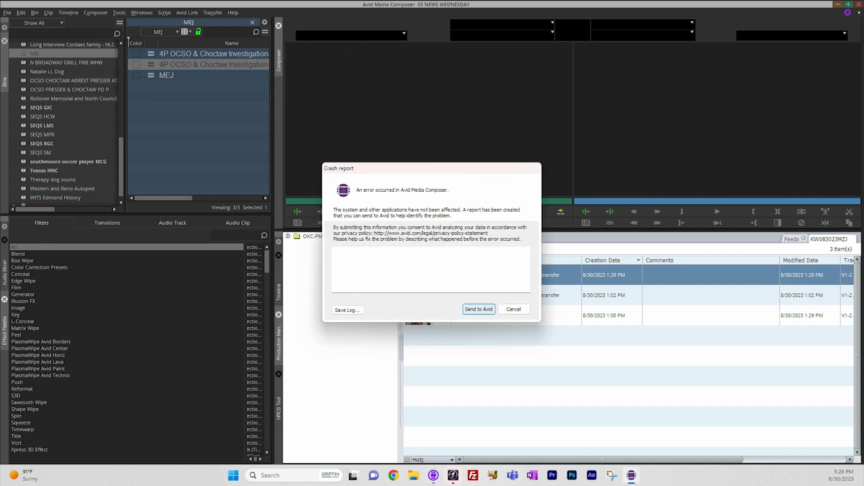
Send the crash report to Avid and reopen the 03 NEWS WEDNESDAY project in Media Composer.
left_click(479, 310)
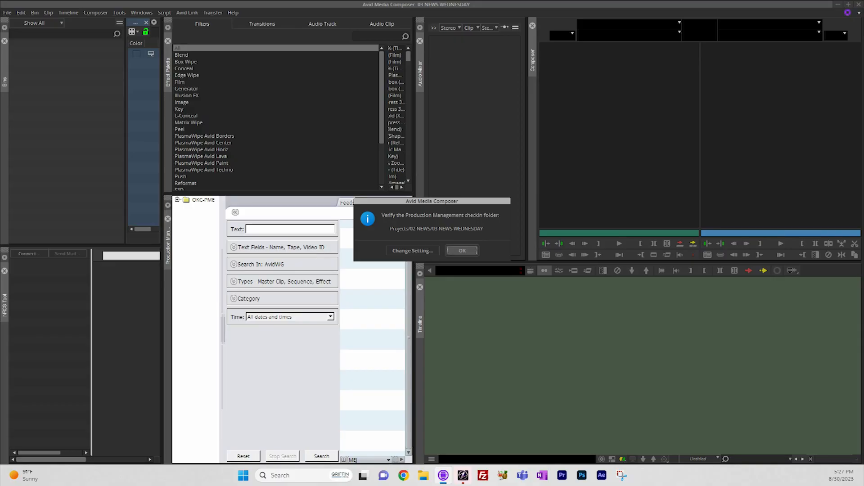
key("Return")
Switch to the Station Single Screen workspace and bring up the Production Management media search.
left_click(142, 13)
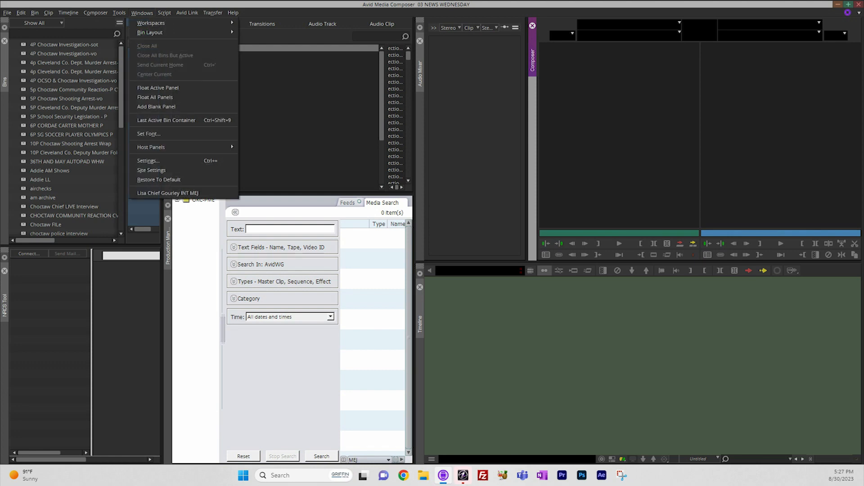
mouse_move(151, 22)
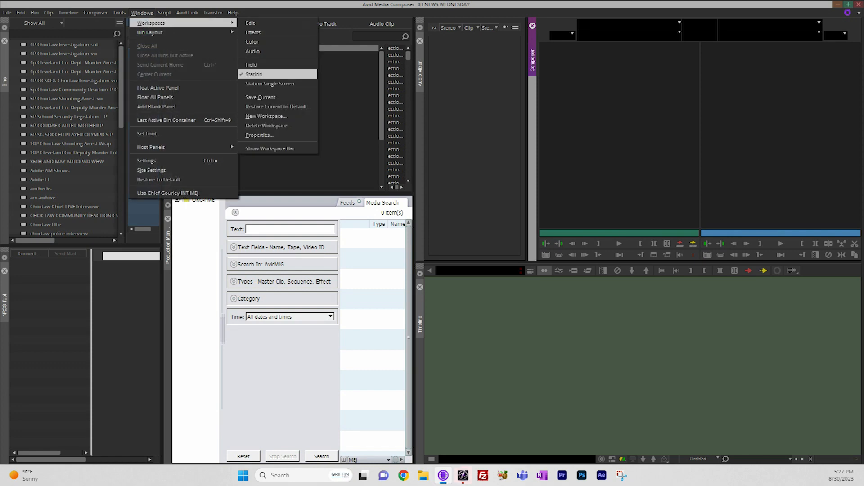
left_click(270, 84)
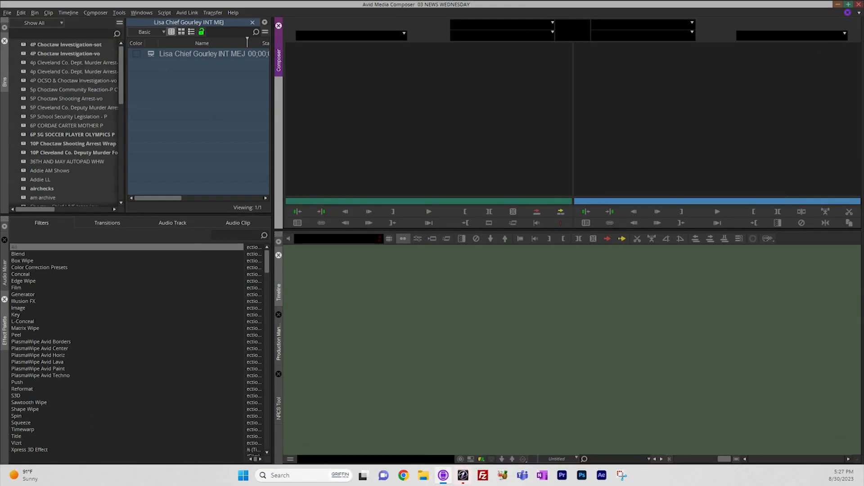
left_click(278, 342)
Close the open interview bin, open the MEJ bin and widen it to fit the full sequence names.
left_click(198, 126)
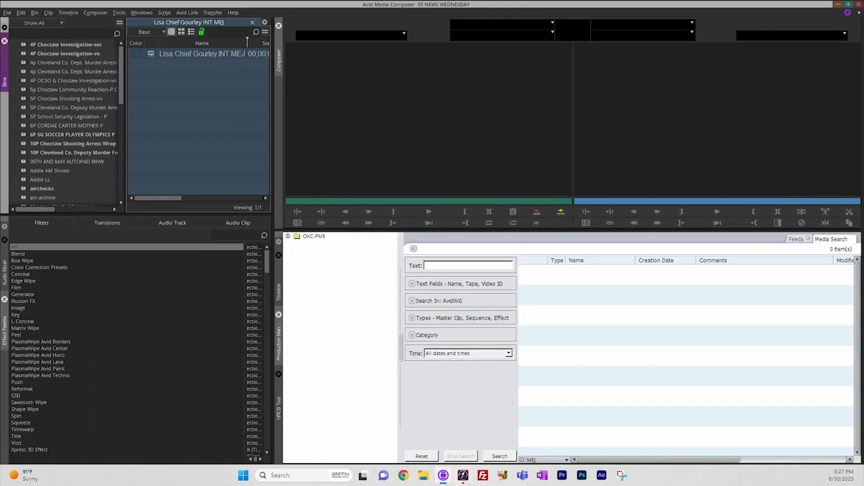
key("ctrl+w")
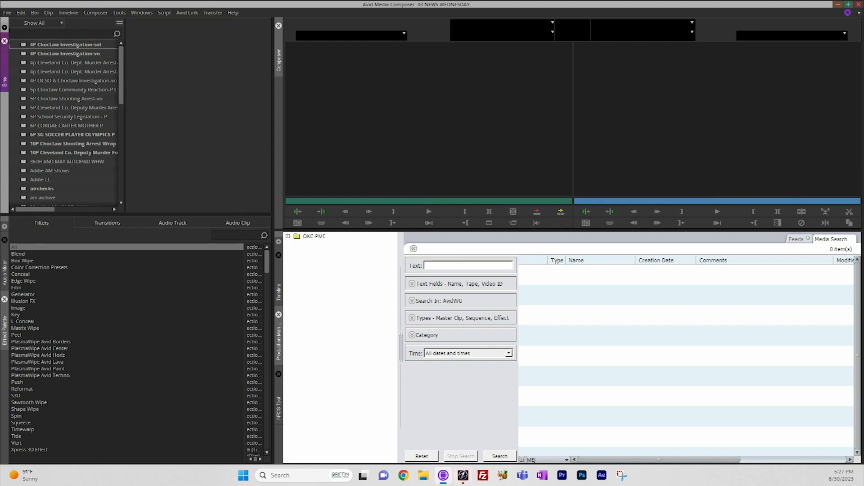
scroll(65, 122, "down", 7)
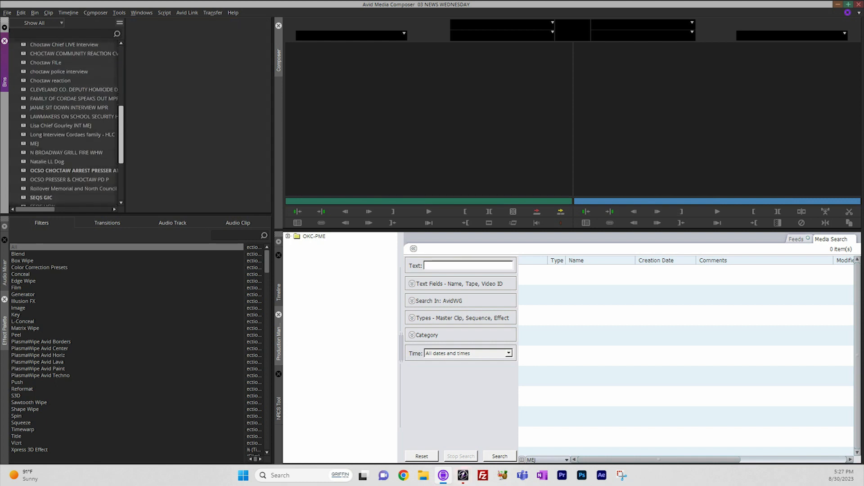
double_click(35, 144)
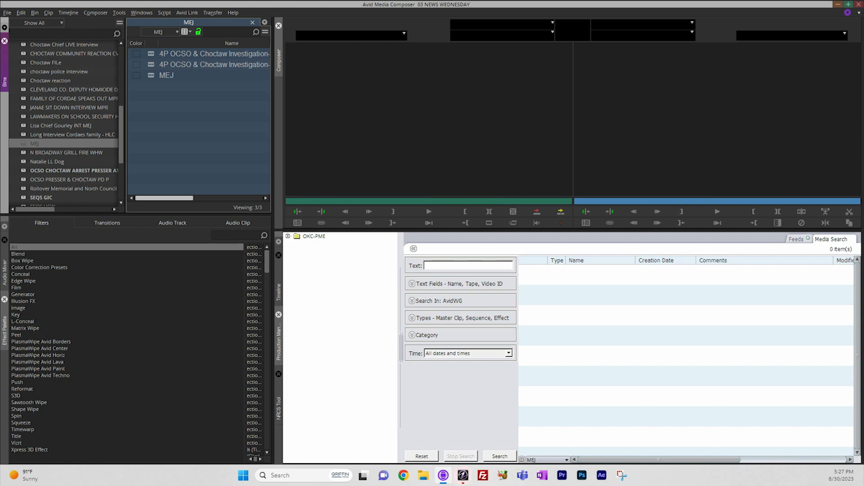
left_click_drag(273, 158, 316, 157)
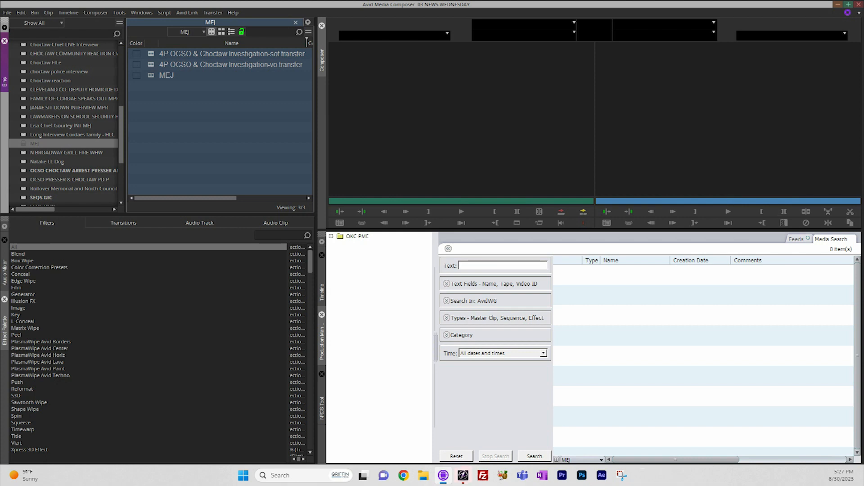
Add the TapeID column to the MEJ bin's displayed columns.
right_click(307, 42)
left_click(307, 47)
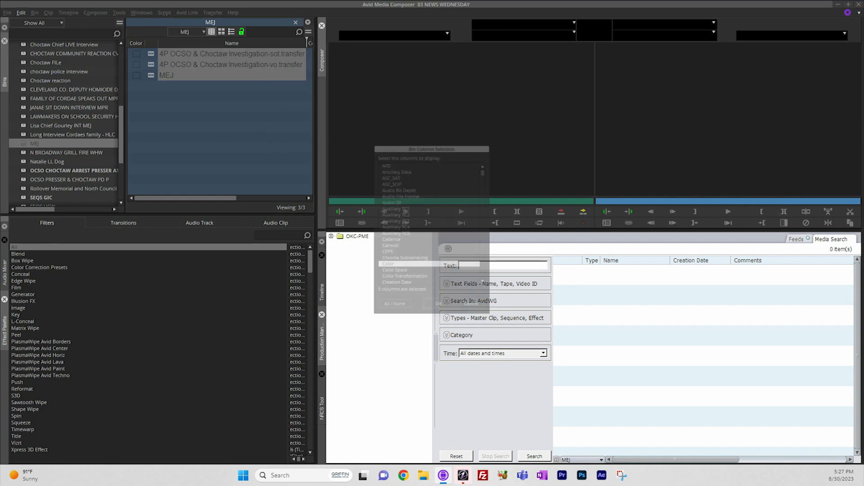
scroll(430, 223, "down", 10)
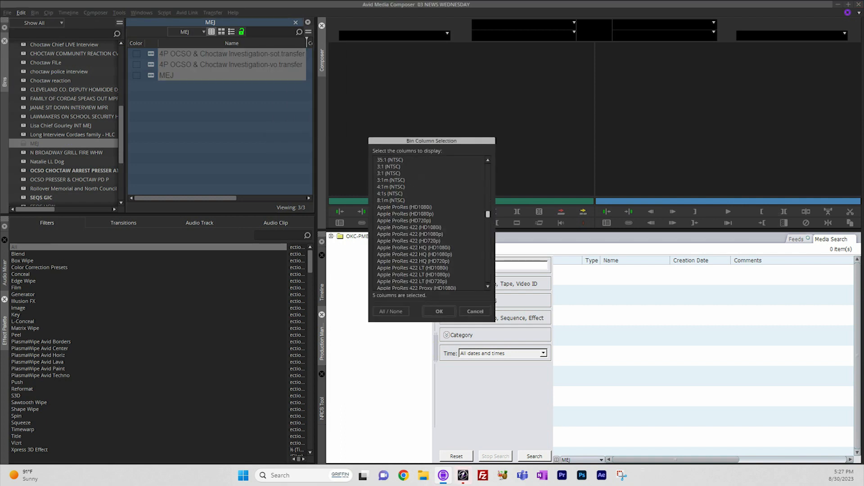
scroll(429, 223, "down", 10)
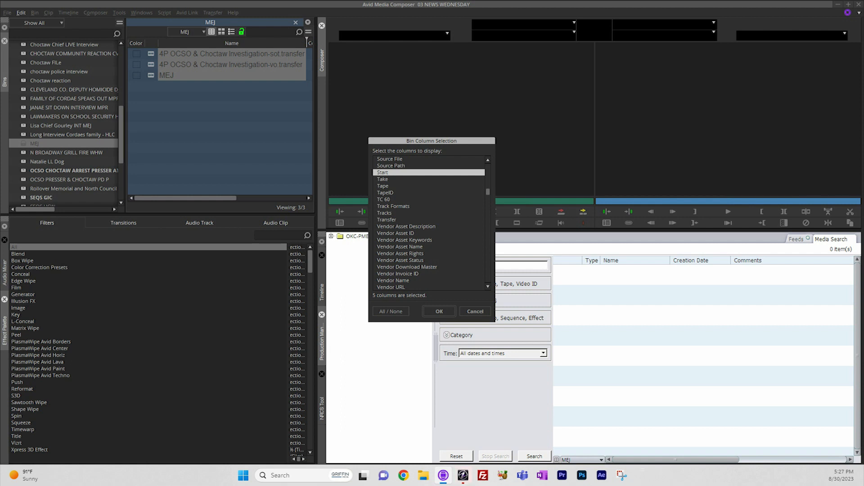
left_click(385, 192)
left_click(439, 311)
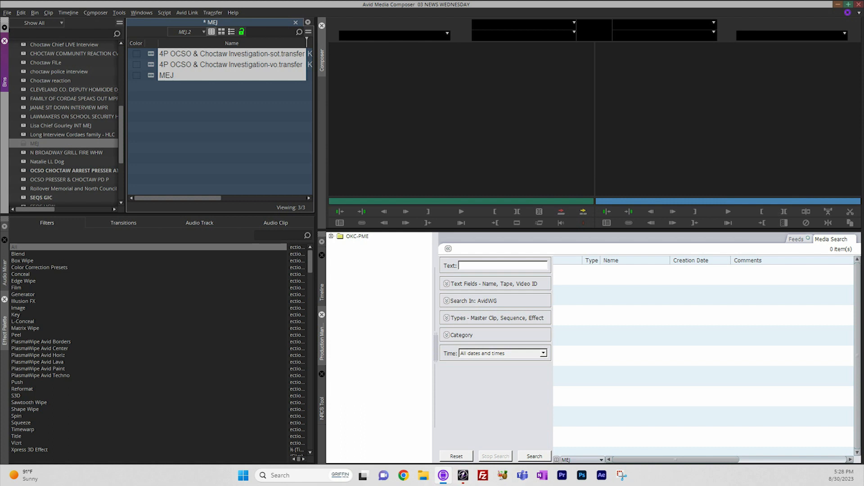
Switch the MEJ bin to the ARCHIVE bin view and check its columns.
left_click(204, 32)
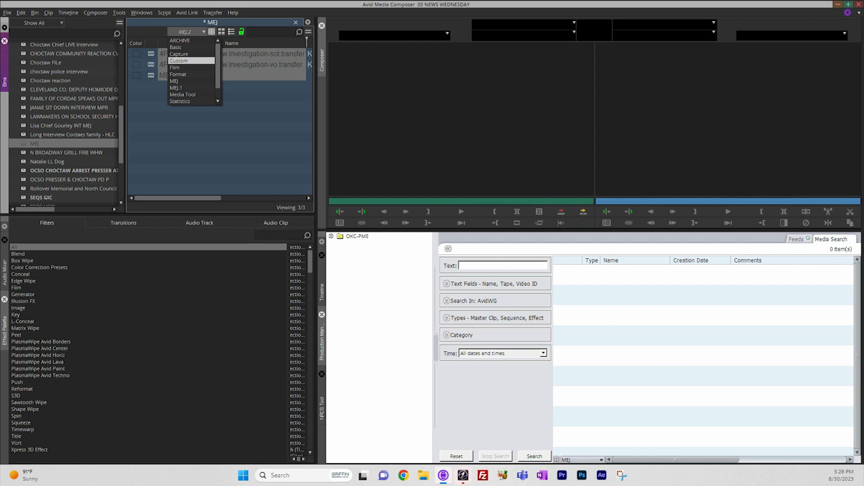
scroll(190, 61, "down", 1)
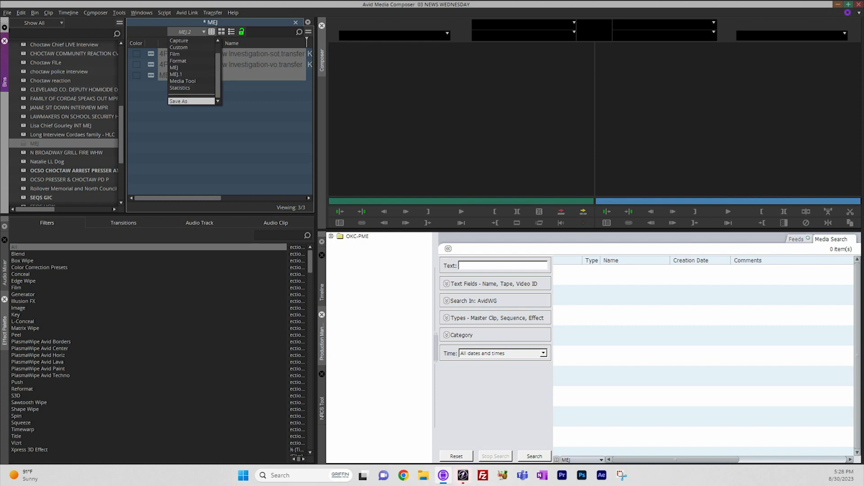
scroll(191, 71, "up", 2)
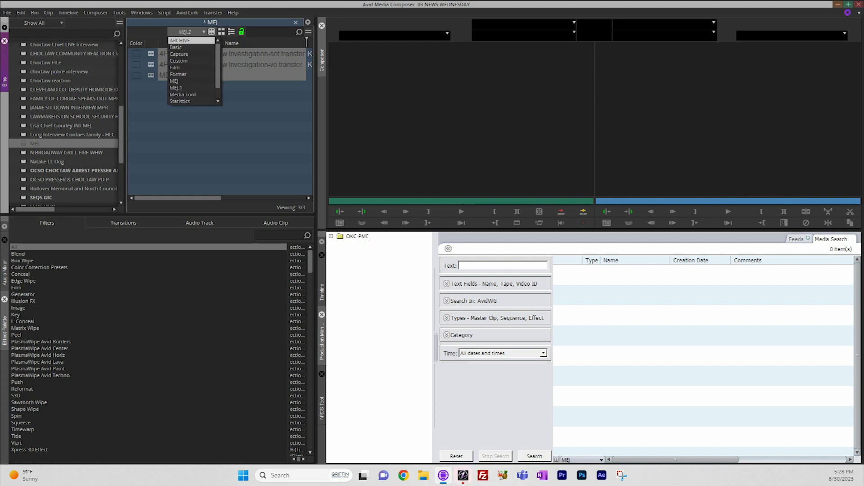
left_click(191, 40)
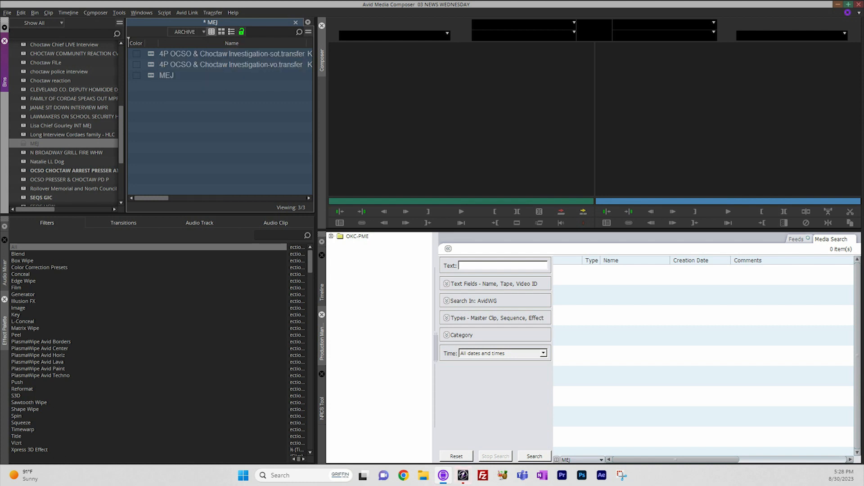
left_click_drag(151, 198, 175, 199)
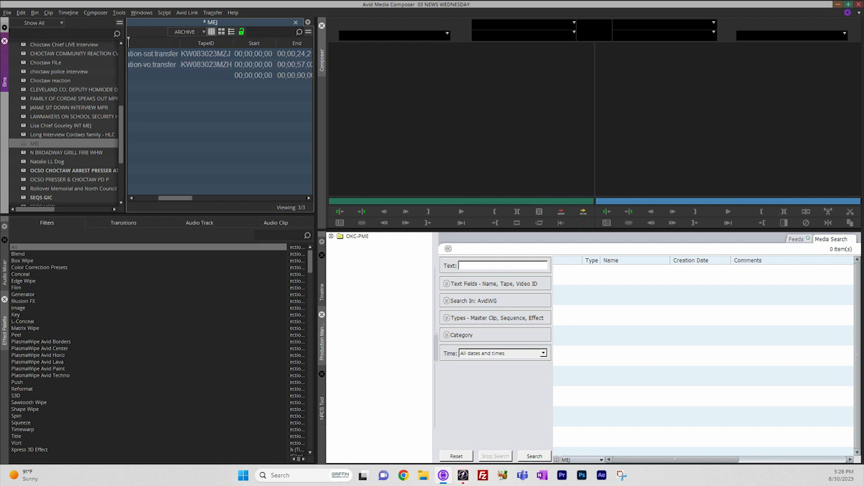
left_click_drag(175, 198, 151, 198)
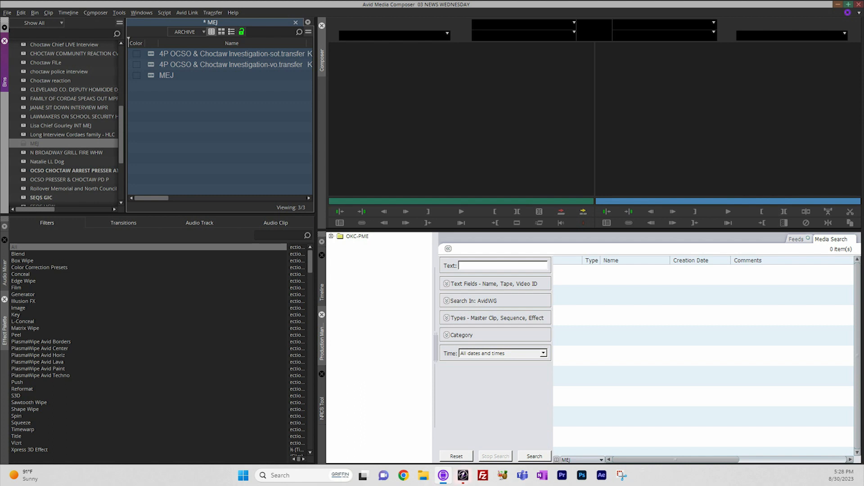
Bring up Bulk Edit for the two 4P OCSO & Choctaw Investigation sequences in the MEJ bin.
left_click(151, 54)
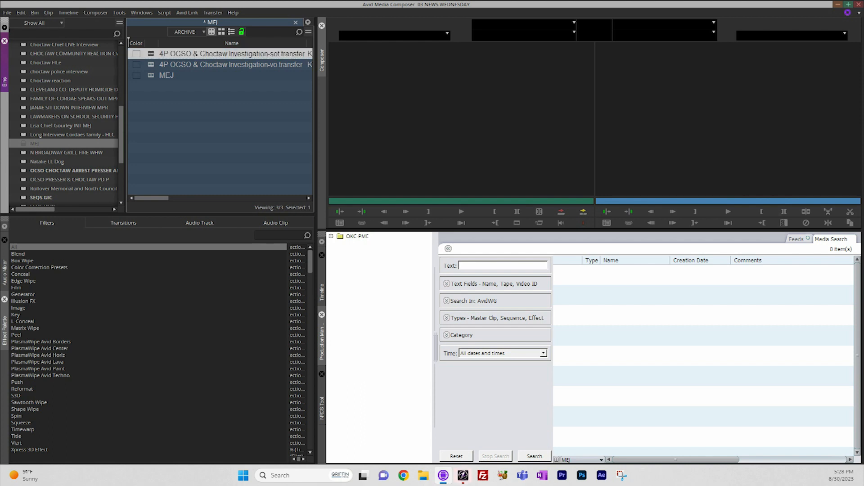
left_click(151, 65, "shift")
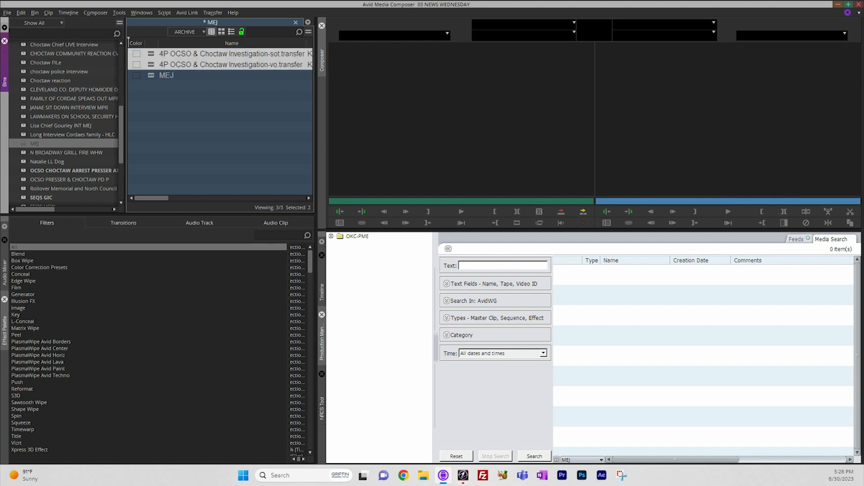
right_click(152, 65)
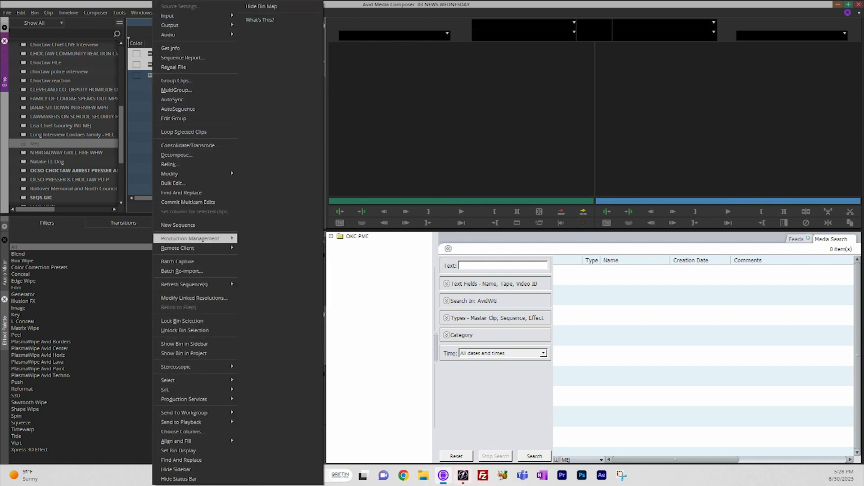
left_click(174, 184)
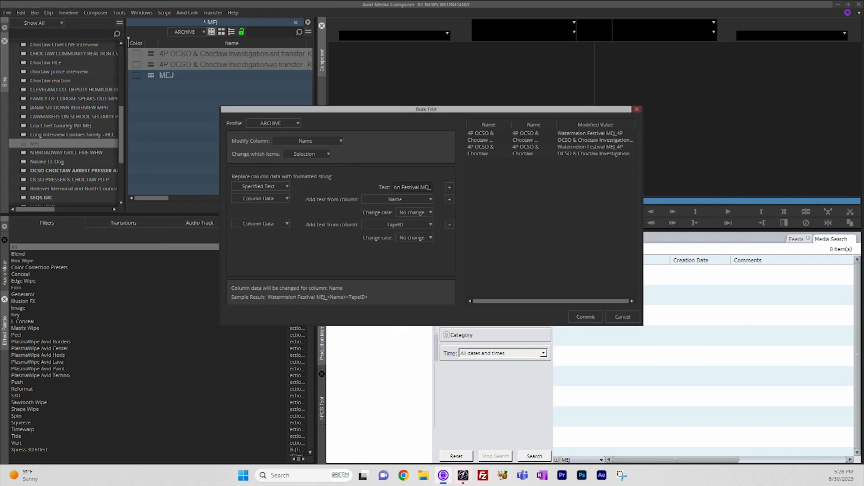
left_click_drag(425, 110, 412, 58)
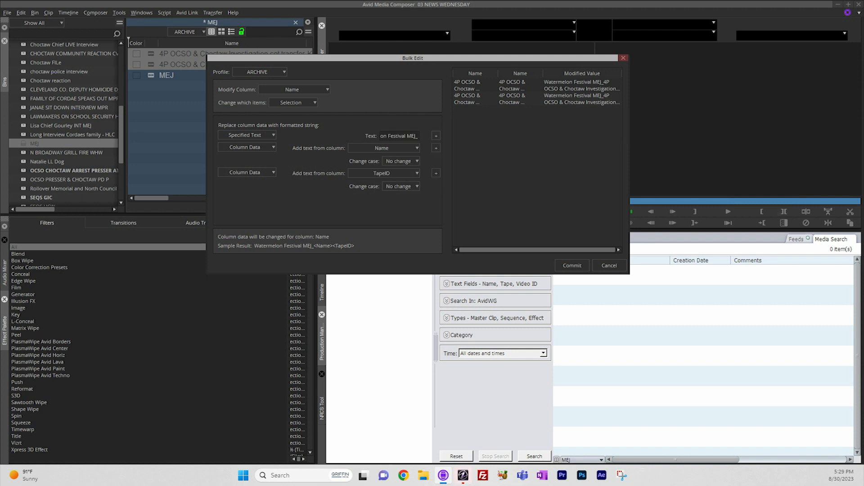
Replace the specified prefix text in the ARCHIVE Bulk Edit profile with 20230830_ and commit the renaming.
double_click(395, 136)
left_click(402, 136)
left_click_drag(416, 136, 376, 136)
key("BackSpace")
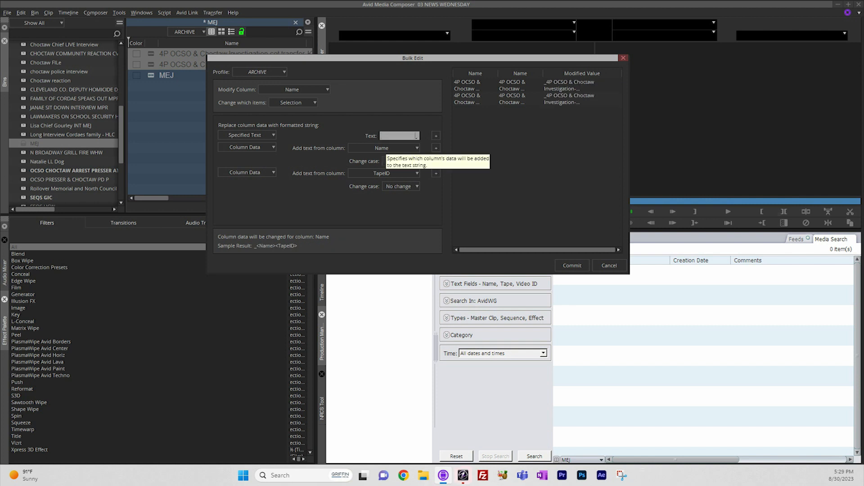
key("BackSpace")
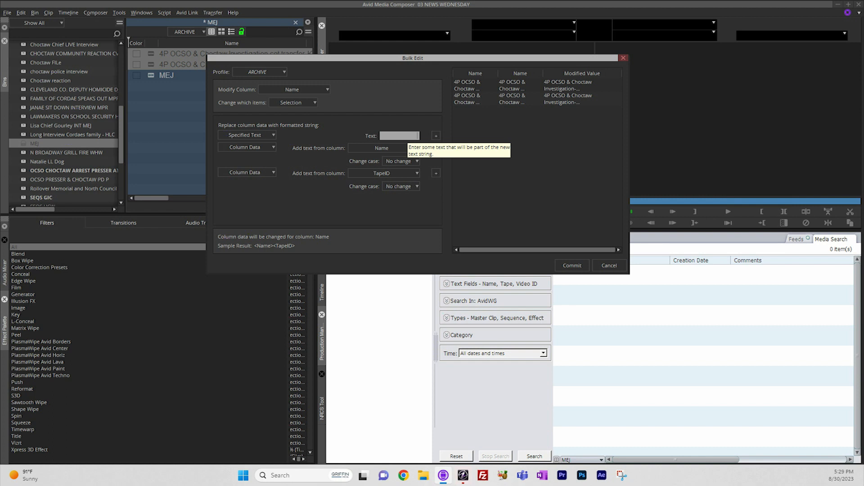
type("2023")
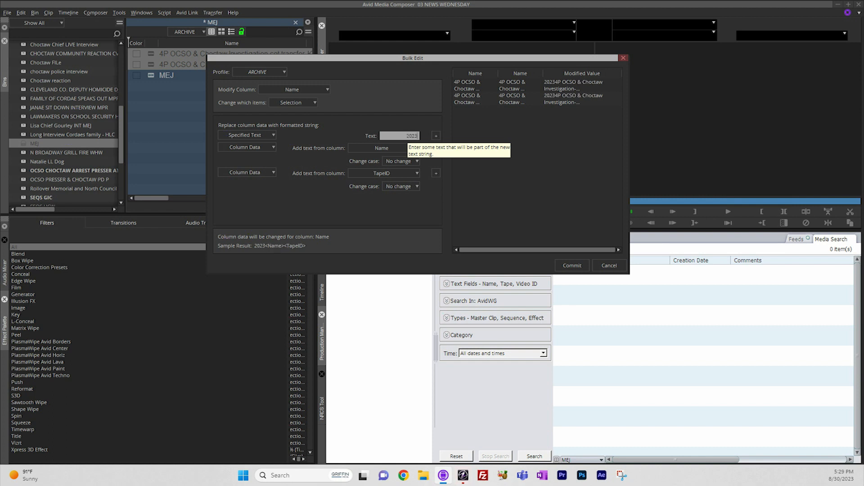
type("0830")
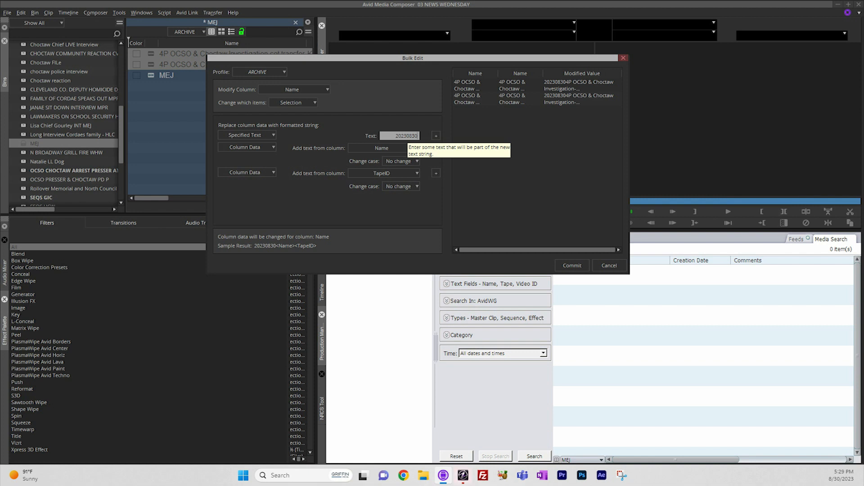
type("_")
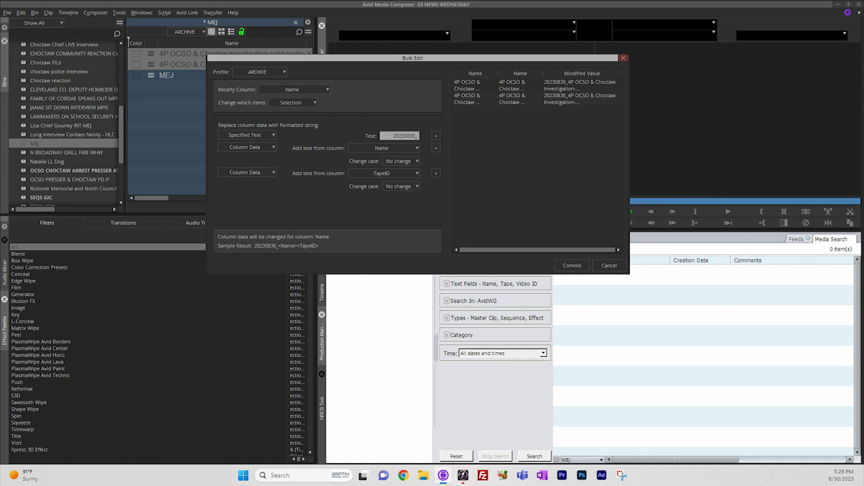
key("Tab")
left_click(572, 265)
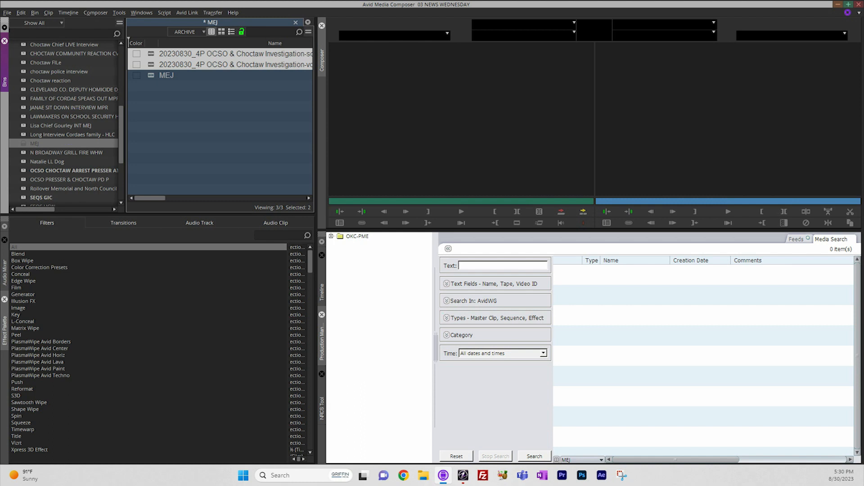
Select the two 20230830_4P OCSO & Choctaw Investigation sequences again and start exporting them to file.
left_click(220, 122)
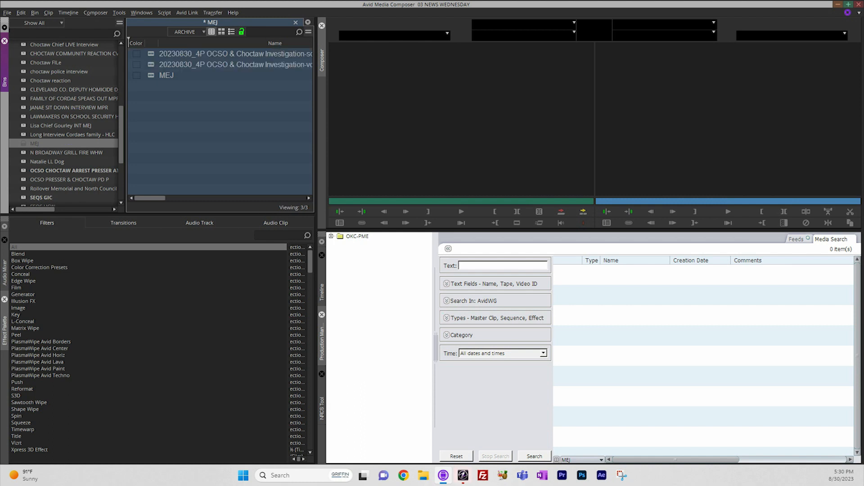
left_click(151, 54)
left_click(151, 65, "shift")
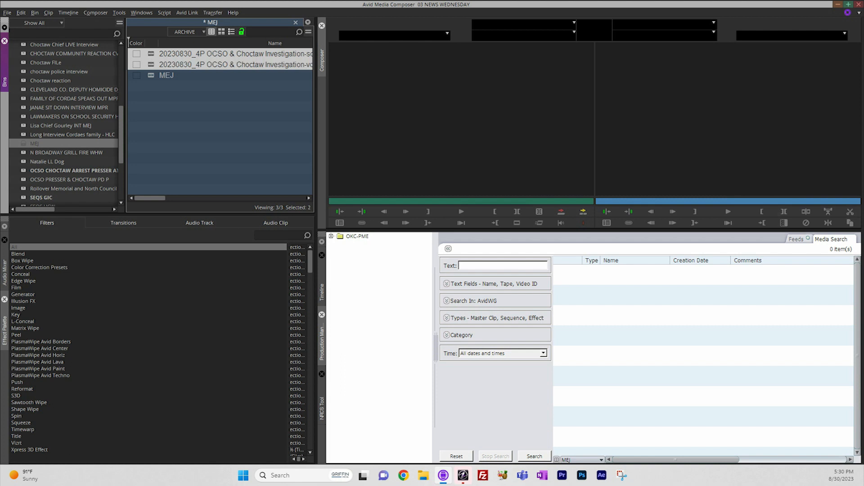
right_click(152, 64)
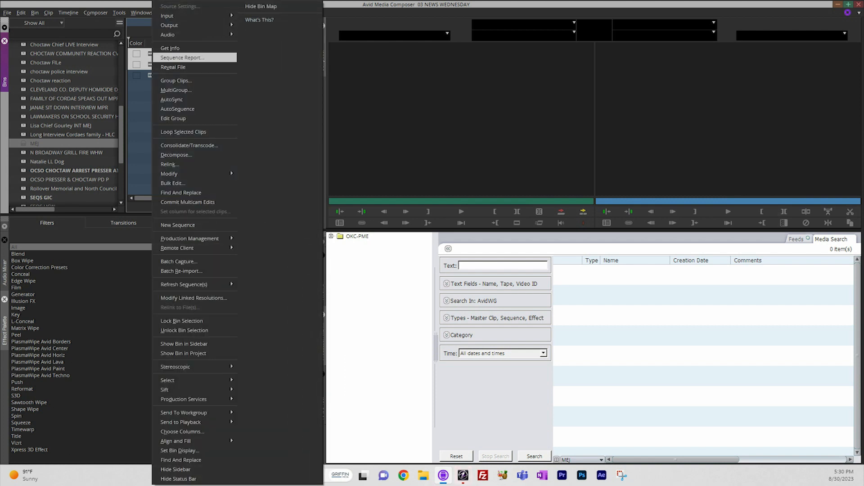
mouse_move(171, 25)
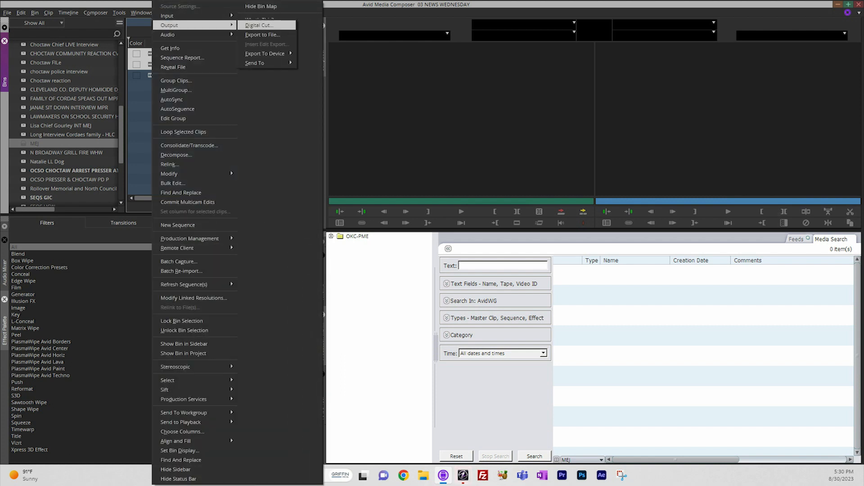
left_click(262, 35)
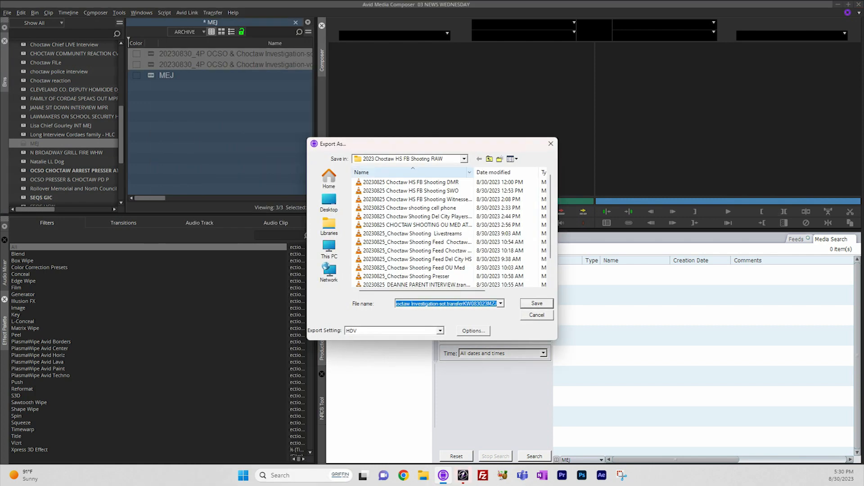
Set the export destination to Desktop, choose the XDCAM 17 MXF export setting and open its options.
left_click(330, 203)
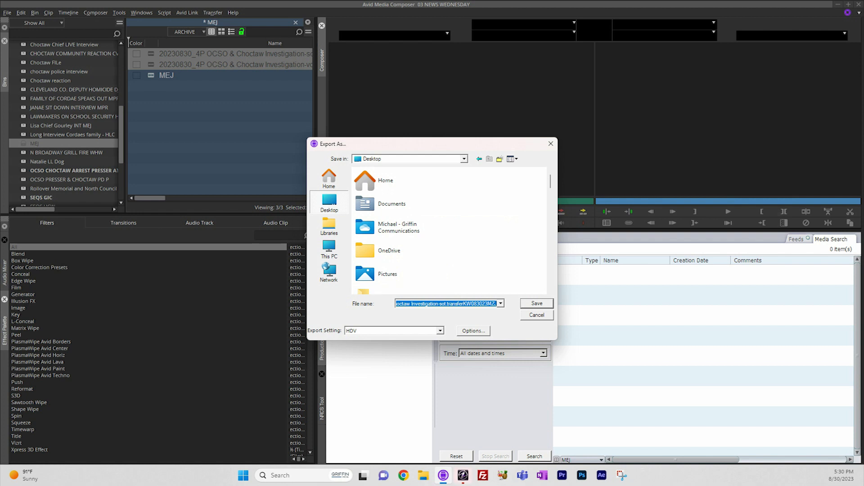
left_click(440, 331)
scroll(392, 359, "down", 1)
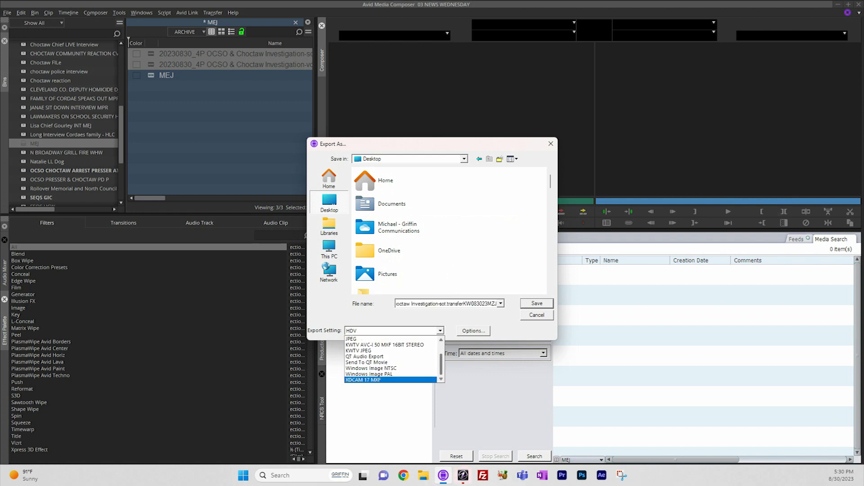
left_click(390, 380)
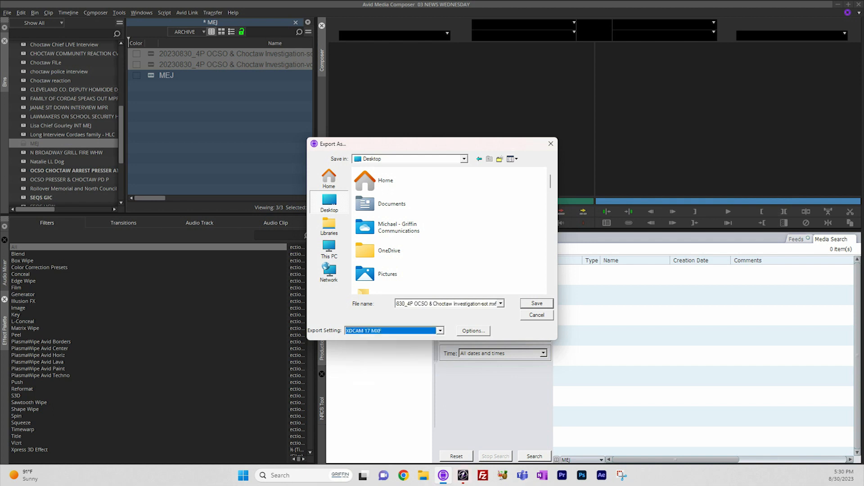
left_click(474, 331)
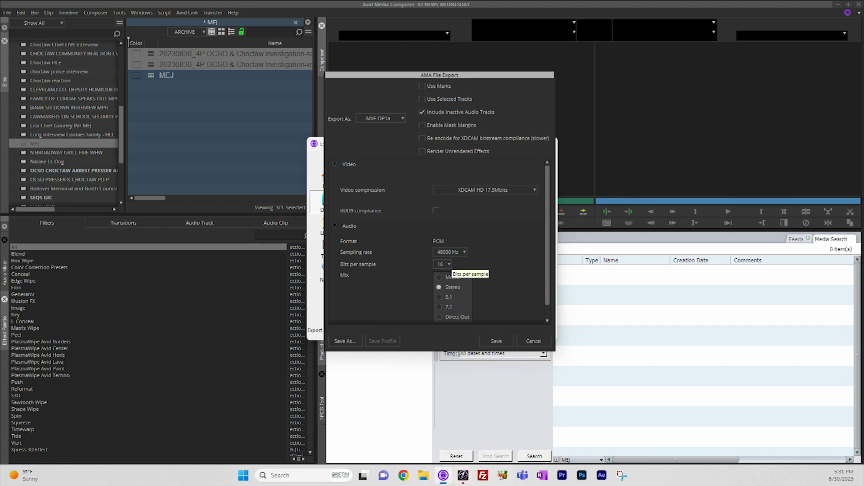
Set the audio mix of the MXF OP1a export options to Direct Out and save the options.
scroll(443, 242, "down", 1)
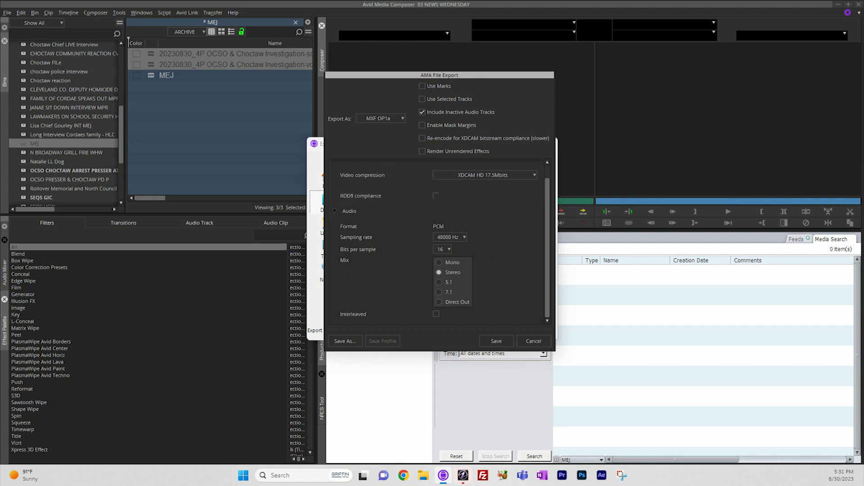
left_click(439, 302)
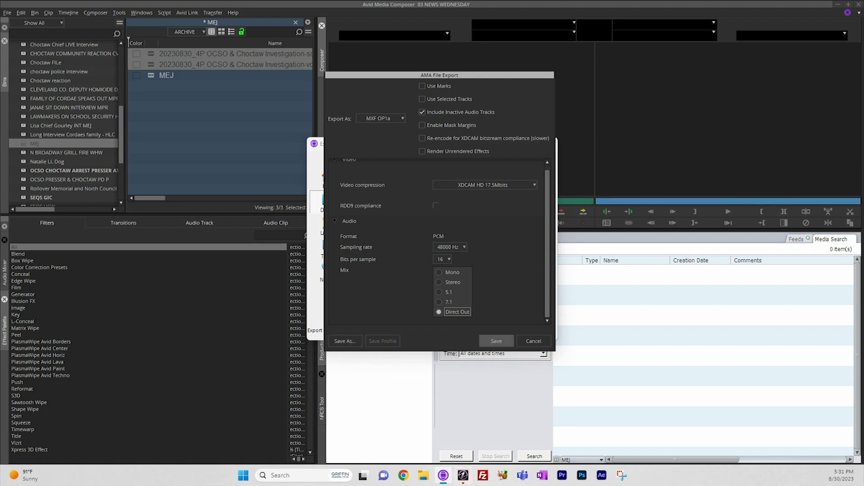
left_click(496, 341)
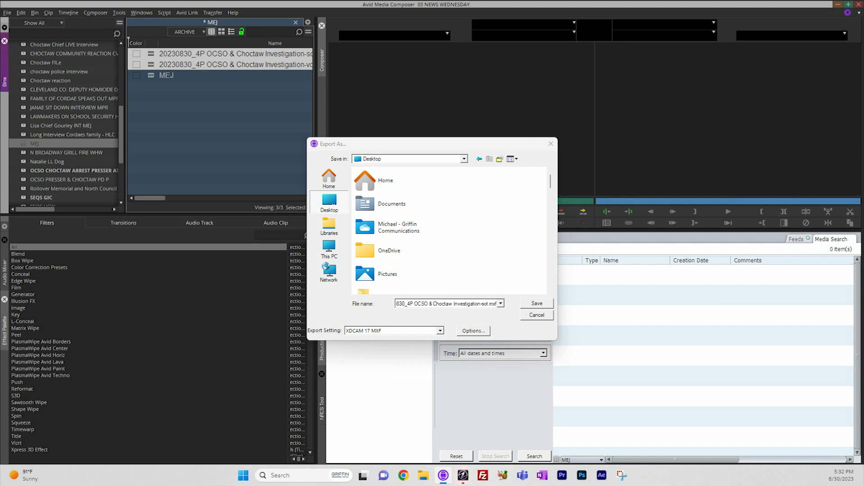
left_click(440, 331)
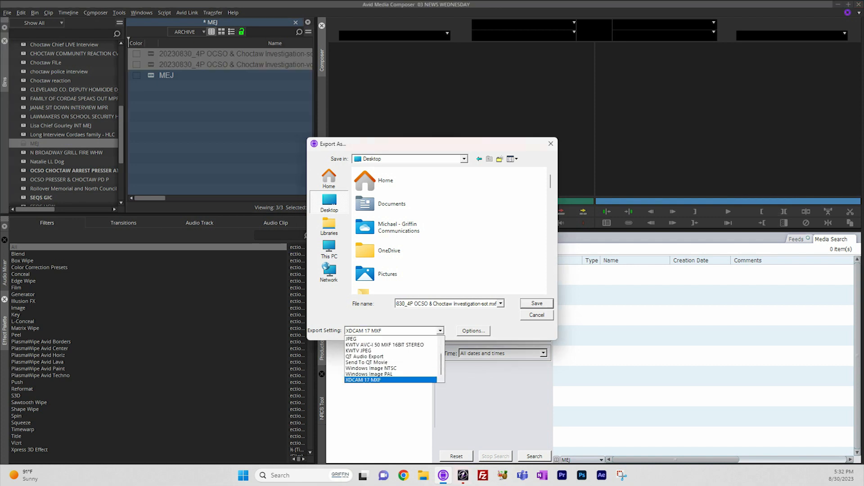
key("Up")
key("Up")
key("Up")
key("Up")
key("Up")
key("Up")
key("Up")
key("Up")
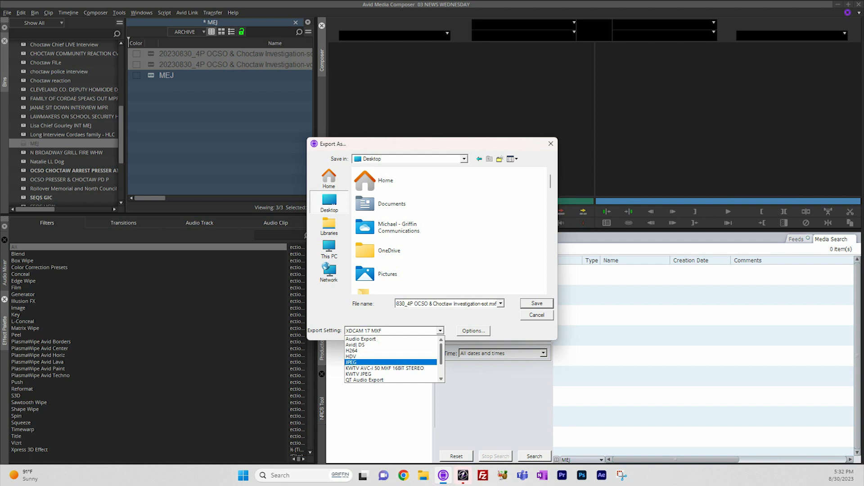
key("Up")
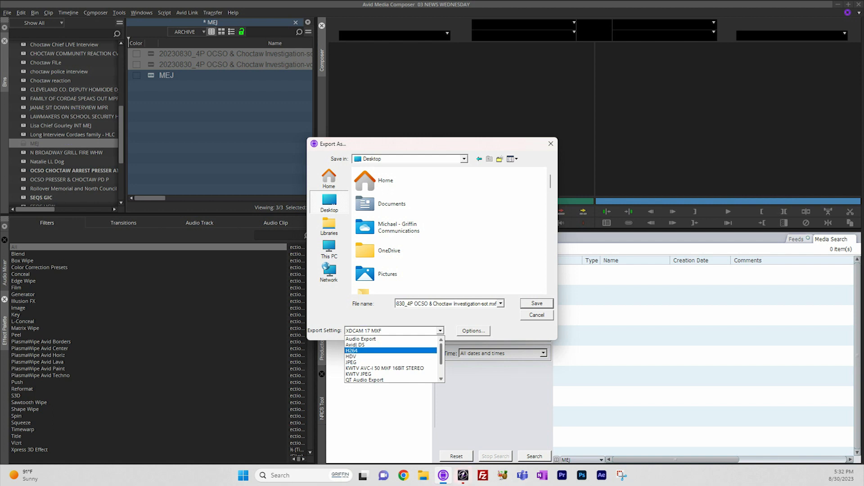
key("Down")
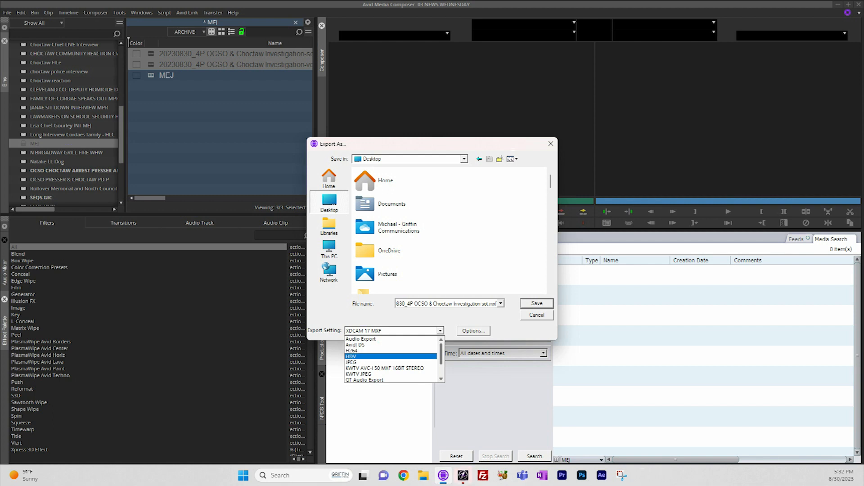
key("Return")
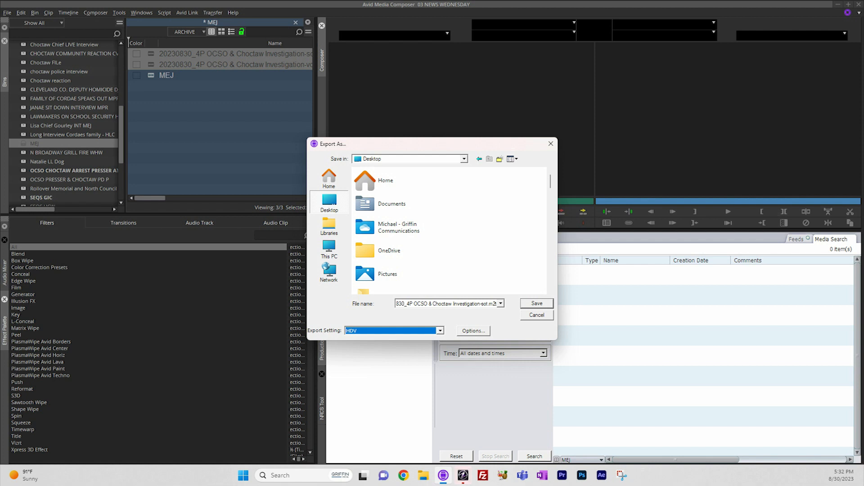
left_click(473, 331)
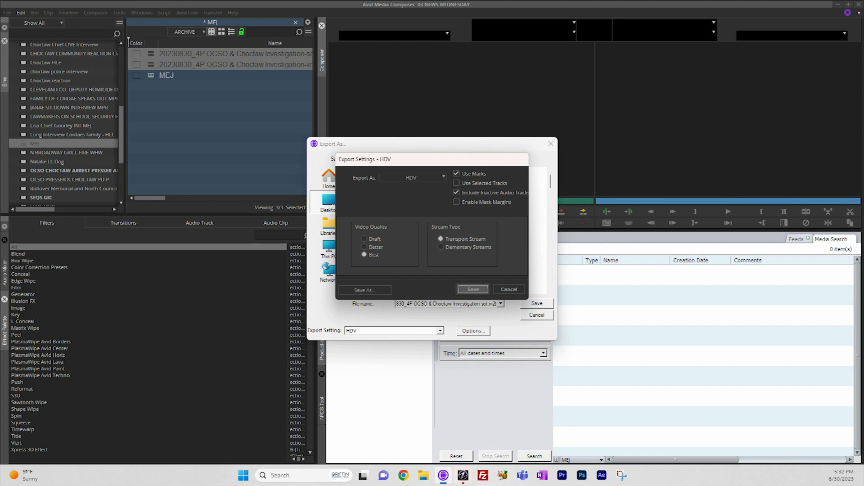
left_click(509, 290)
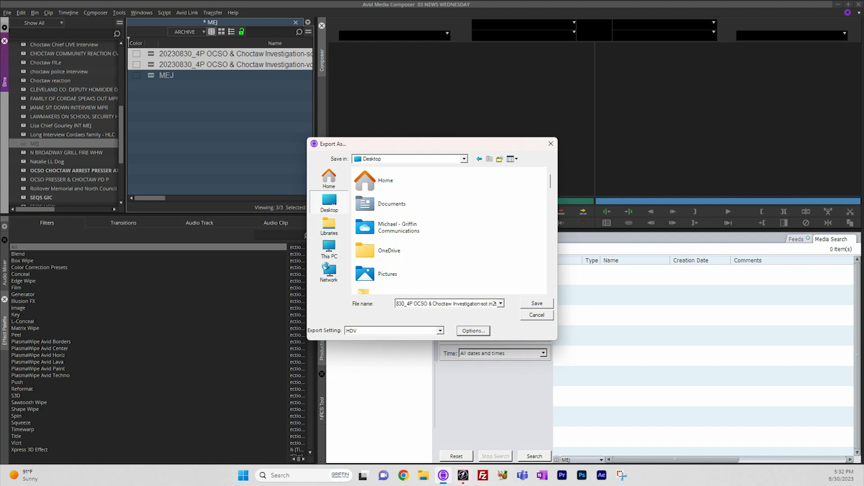
Choose the XDCAM 17 MXF export setting and export the two sequences to the Desktop.
left_click(440, 331)
scroll(390, 351, "down", 1)
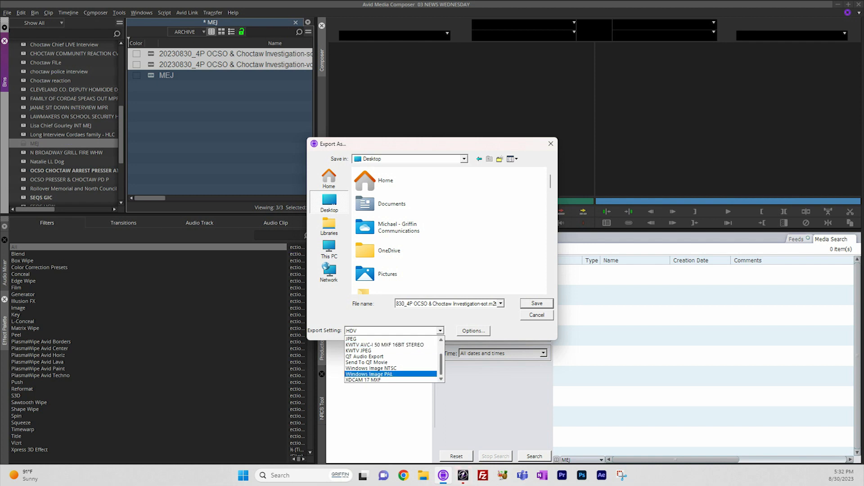
left_click(372, 380)
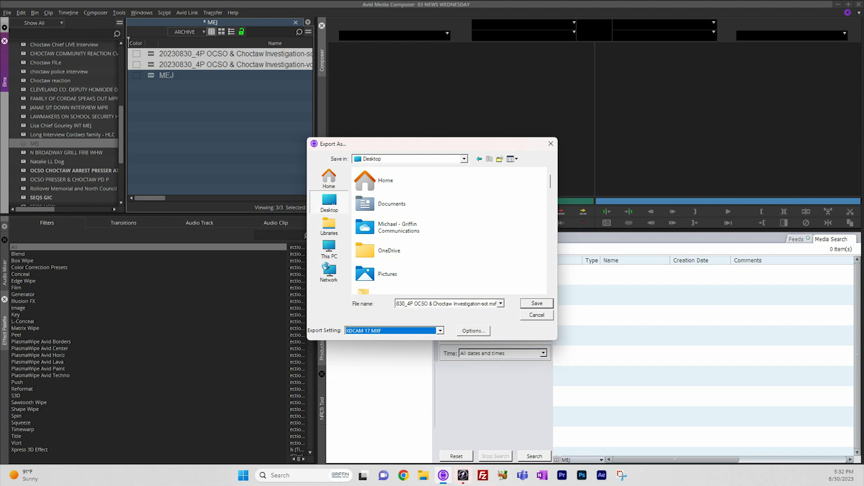
key("Return")
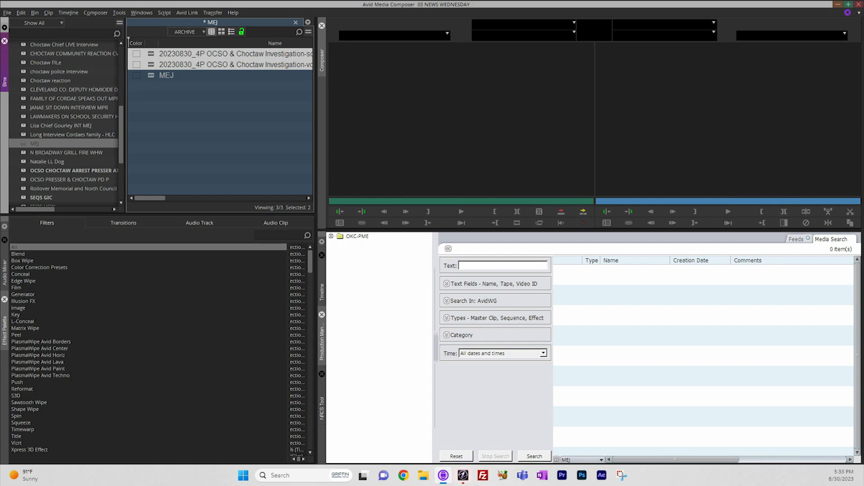
Switch to File Explorer and open the 2023-8 folder inside 2023 on the OKC AVID Archive (J:) drive.
key("super+d")
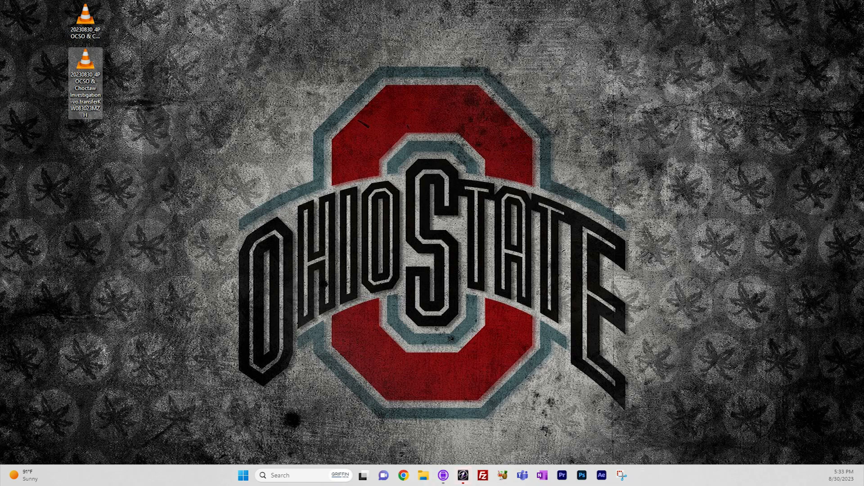
left_click(423, 475)
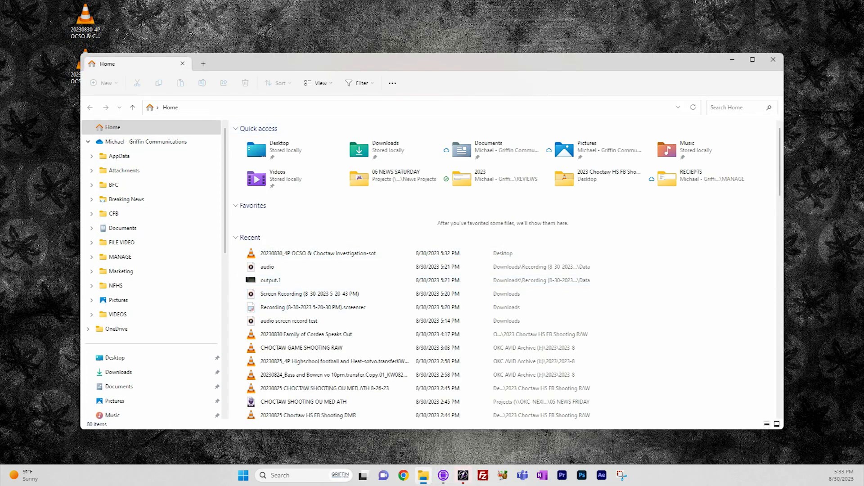
left_click_drag(387, 62, 449, 72)
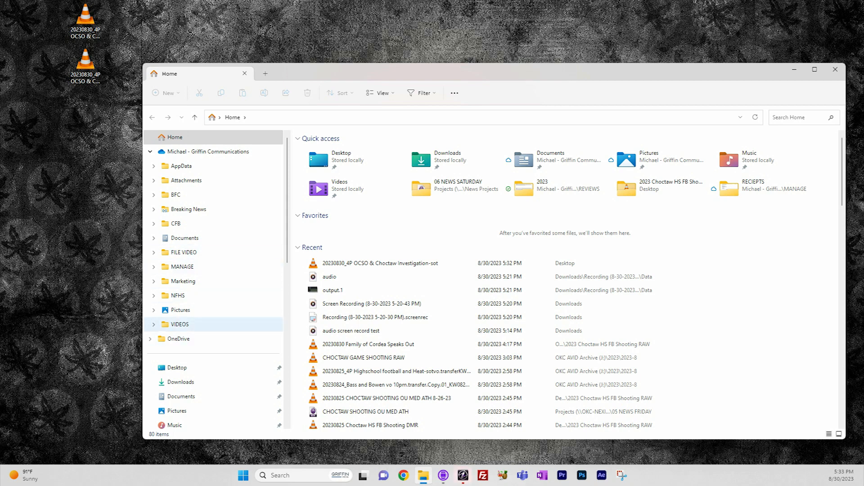
scroll(212, 346, "down", 6)
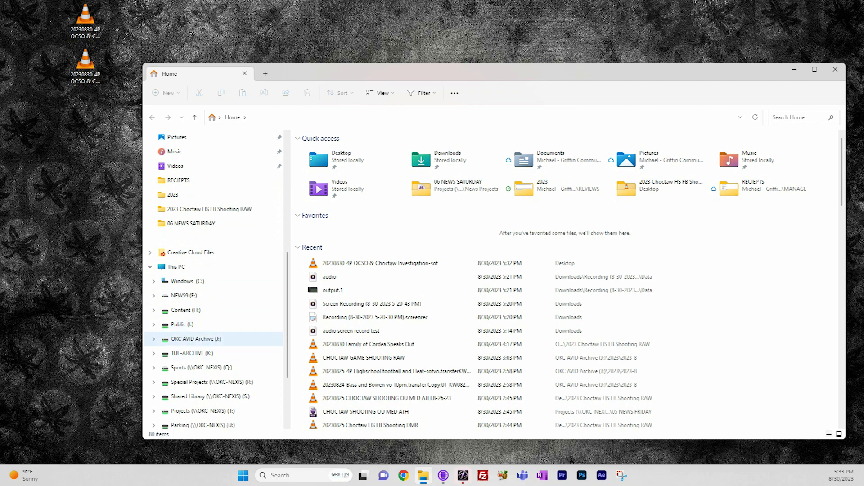
left_click(192, 338)
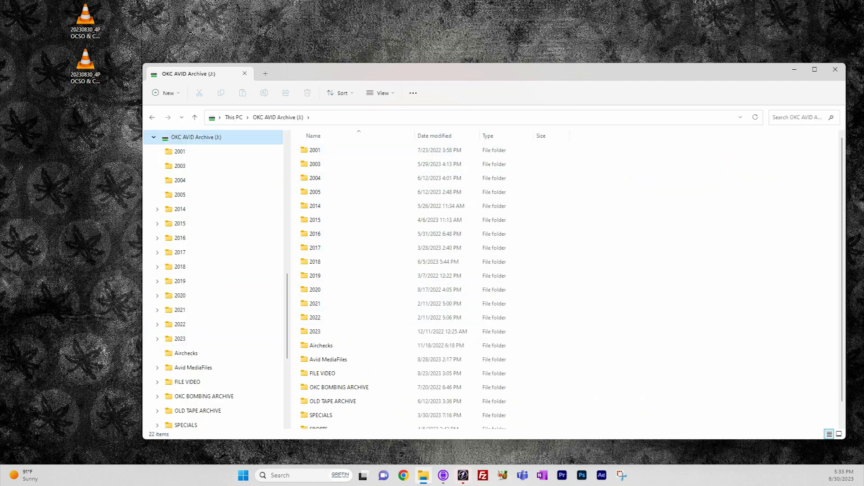
double_click(315, 331)
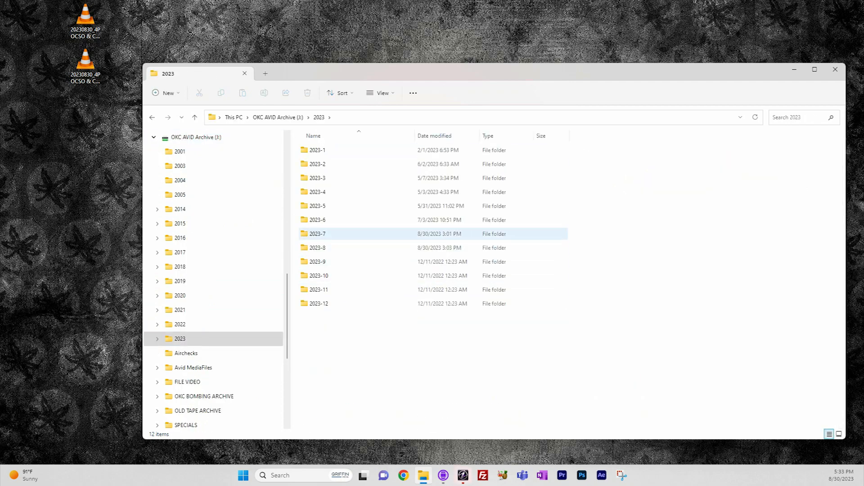
double_click(317, 248)
scroll(434, 283, "down", 5)
scroll(405, 284, "down", 1)
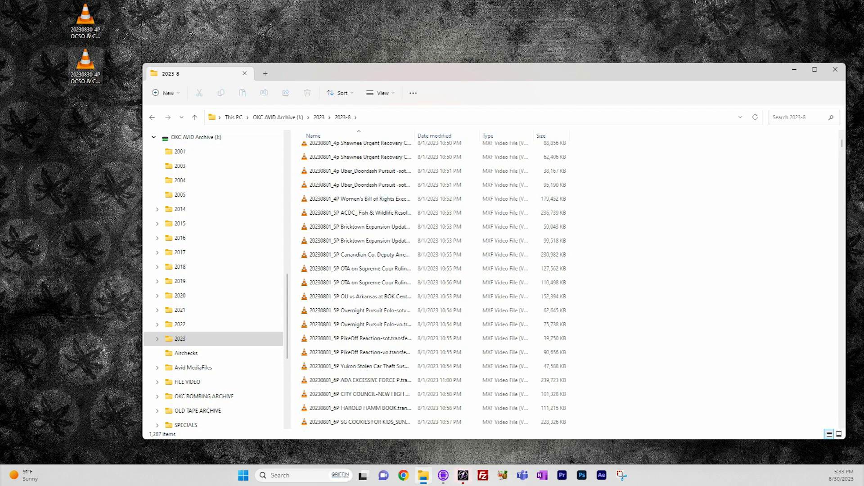
Play both exported OCSO & Choctaw Investigation MXF files from the desktop in VLC to check their picture and sound.
double_click(85, 63)
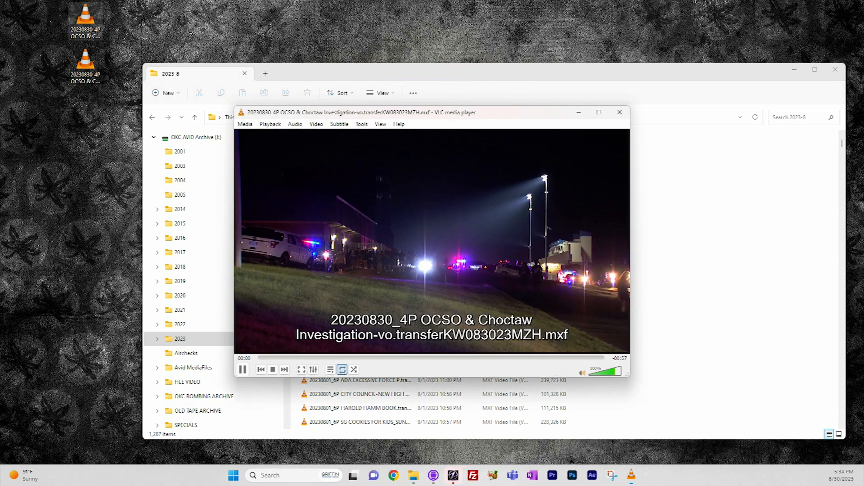
left_click(619, 113)
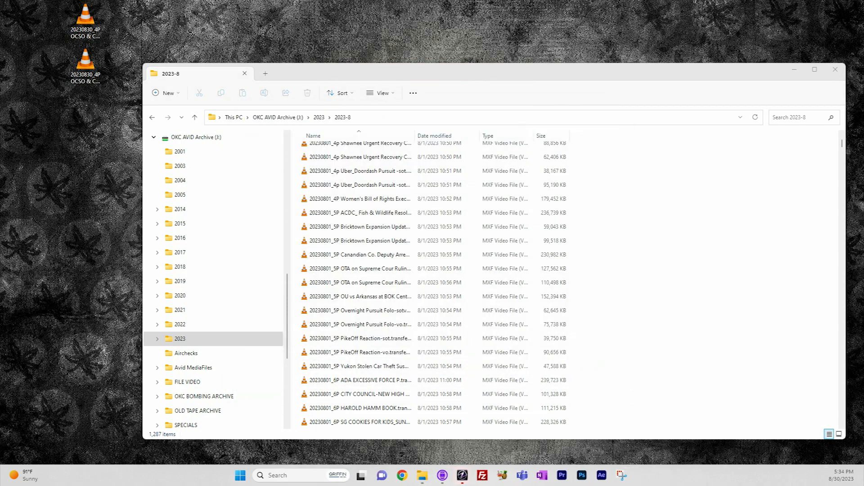
double_click(85, 17)
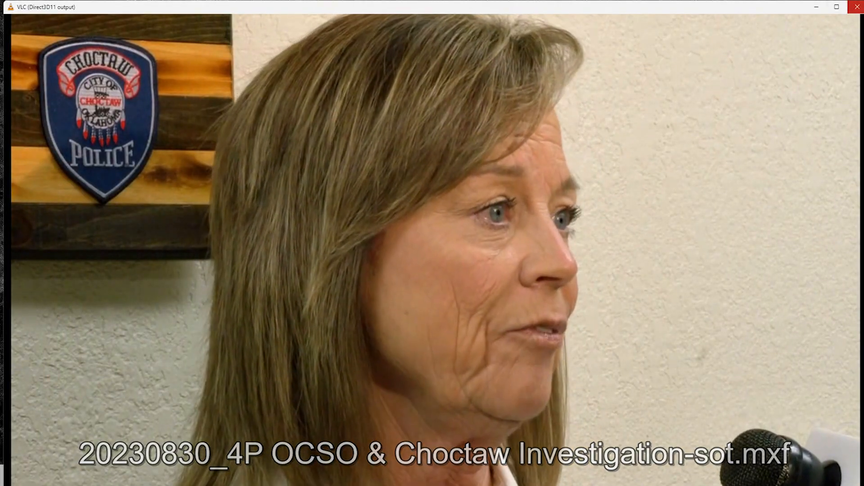
left_click_drag(739, 7, 471, 26)
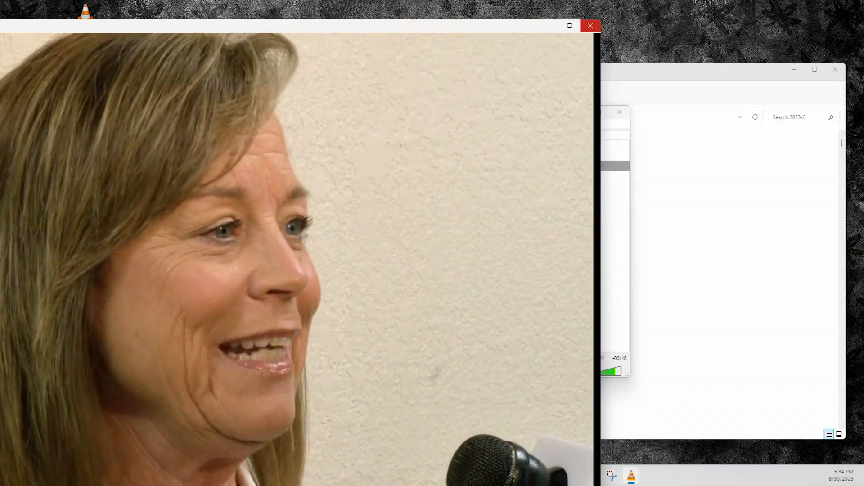
left_click_drag(471, 26, 719, 250)
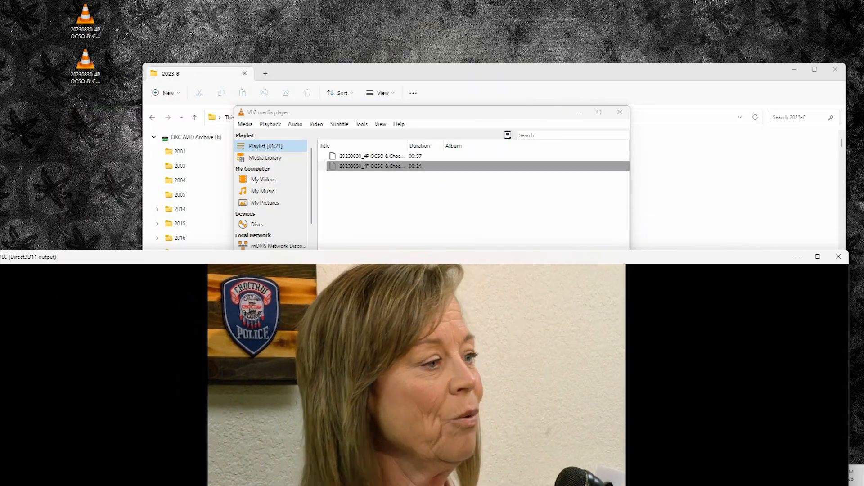
left_click_drag(652, 257, 818, 112)
left_click_drag(150, 234, 590, 234)
left_click_drag(725, 111, 376, 109)
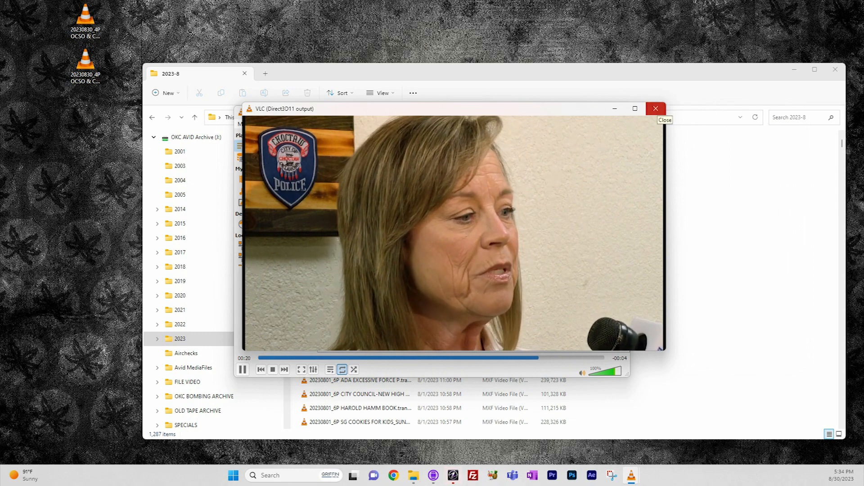
left_click_drag(405, 108, 92, 336)
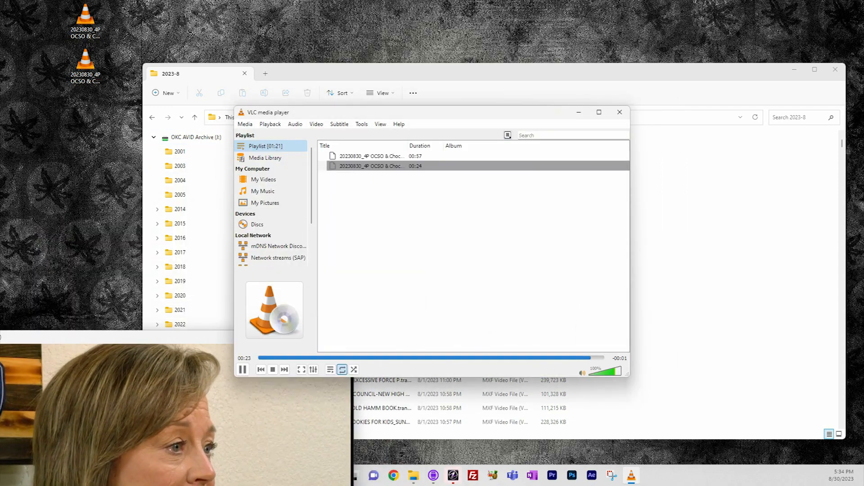
Copy the two exported OCSO & Choctaw Investigation files from the desktop into the 2023-8 folder, replacing the files with the same names.
left_click_drag(86, 65, 416, 243)
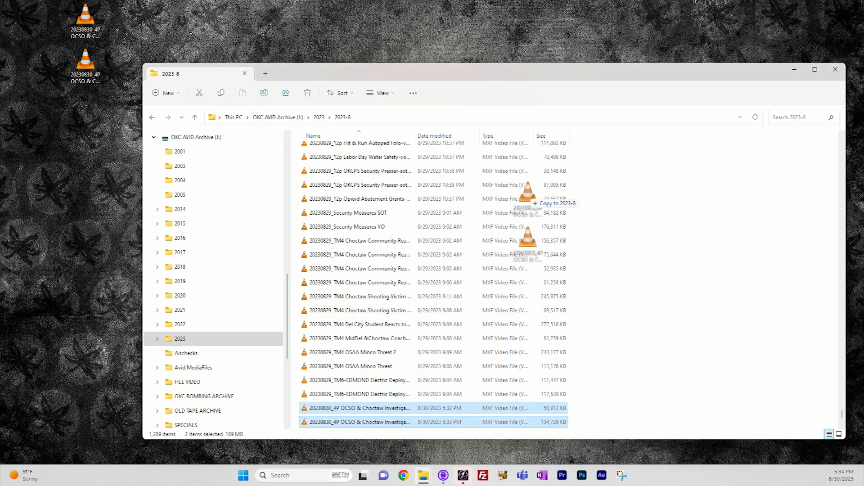
left_click_drag(528, 198, 528, 217)
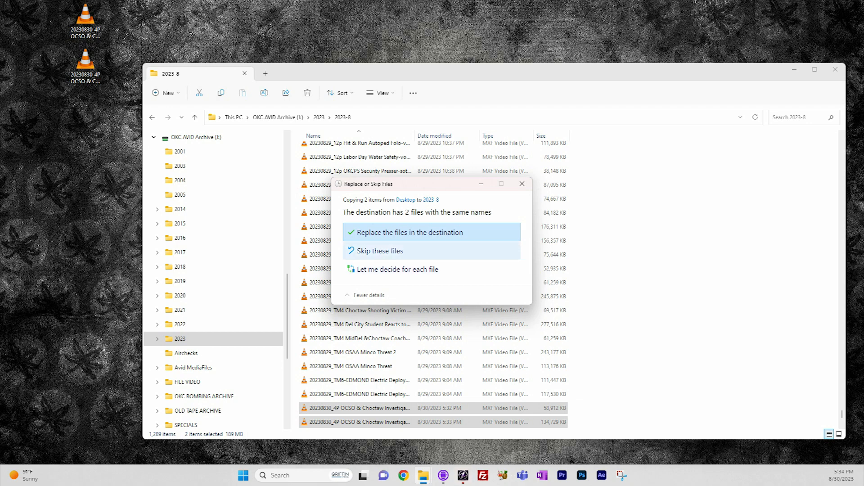
left_click(419, 234)
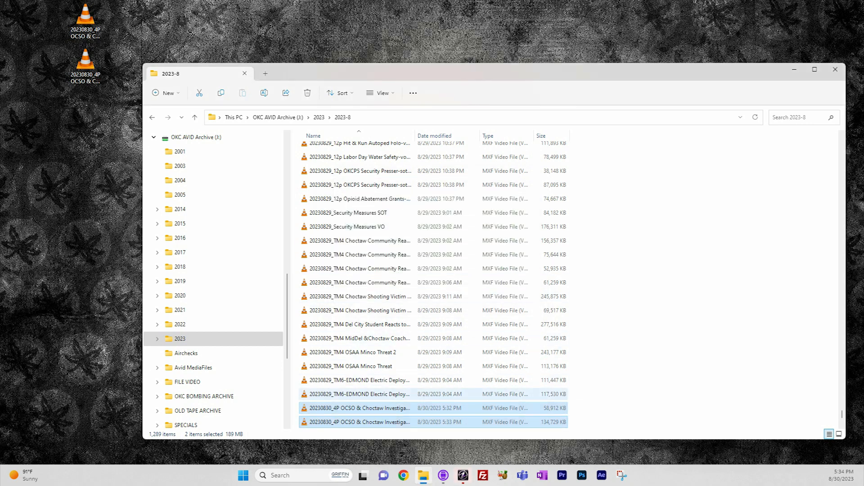
Widen the Name column of the 2023-8 folder and examine the date prefixes and video IDs in the archived file names.
left_click_drag(414, 135, 535, 136)
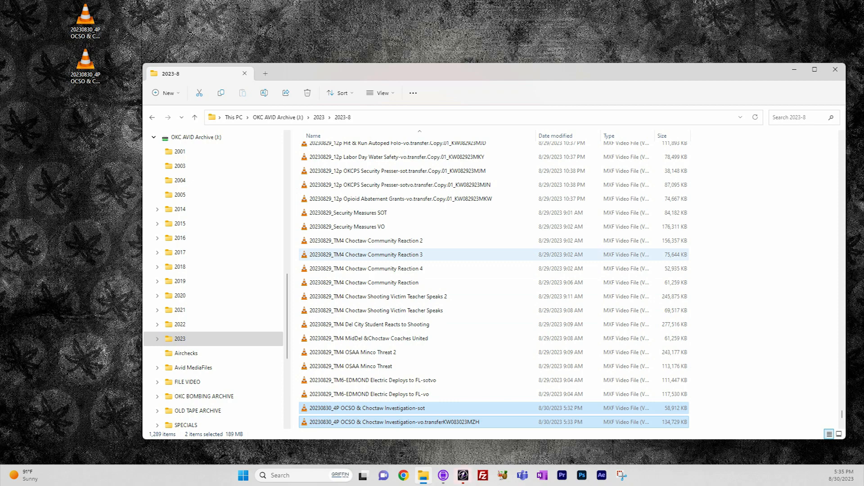
scroll(405, 256, "up", 15)
scroll(405, 259, "up", 15)
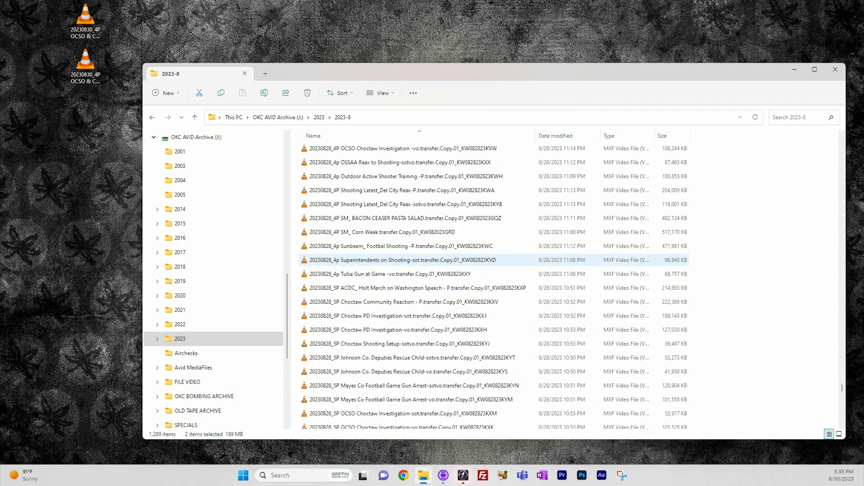
scroll(405, 259, "up", 15)
scroll(405, 273, "up", 15)
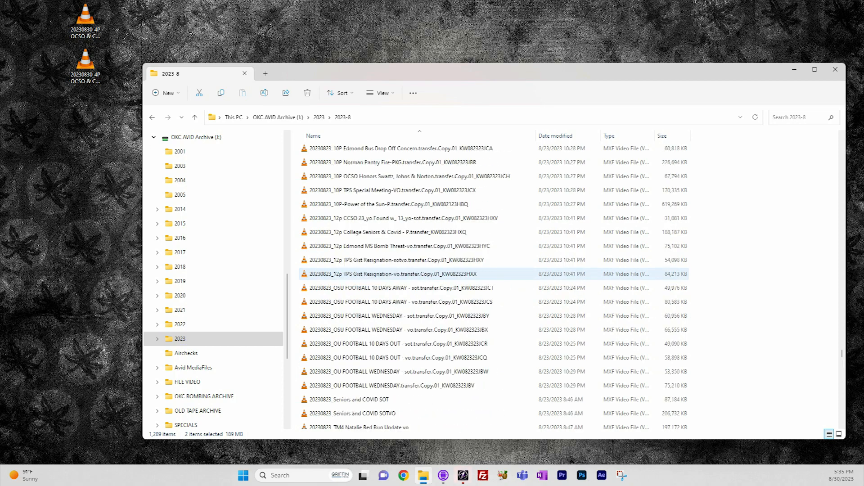
scroll(405, 273, "down", 15)
scroll(405, 260, "down", 10)
left_click_drag(405, 72, 327, 59)
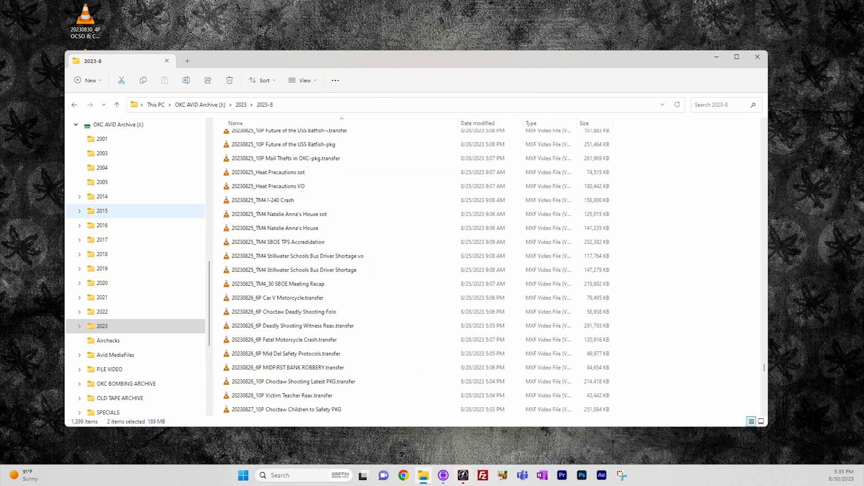
scroll(135, 211, "down", 2)
scroll(333, 246, "down", 20)
scroll(333, 252, "up", 3)
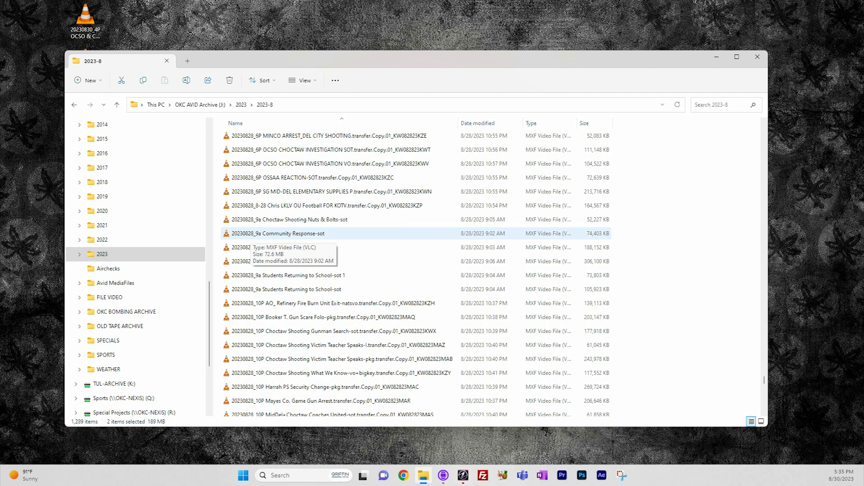
Return to the 2023 folder, search it for "choct", and look through the matching archived files.
scroll(270, 234, "down", 15)
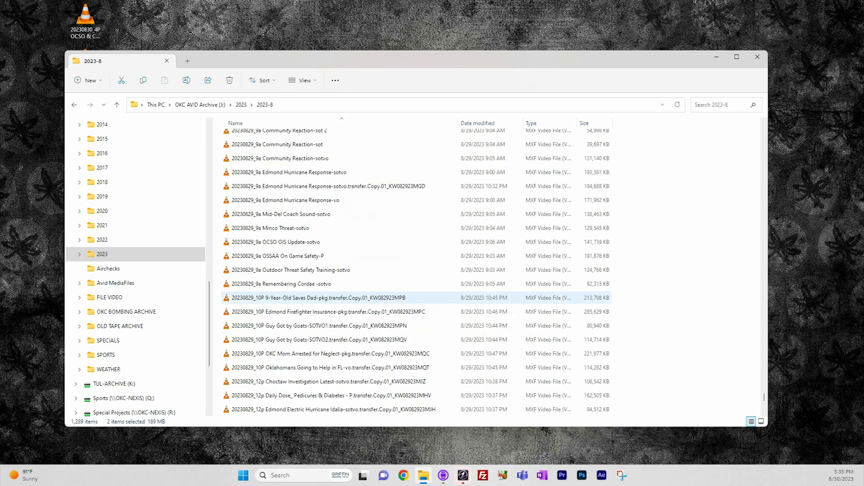
scroll(315, 297, "down", 10)
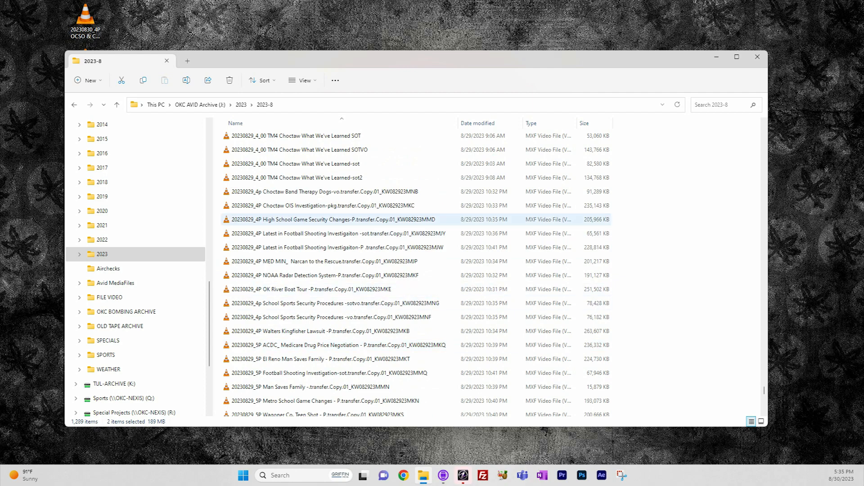
scroll(315, 261, "up", 15)
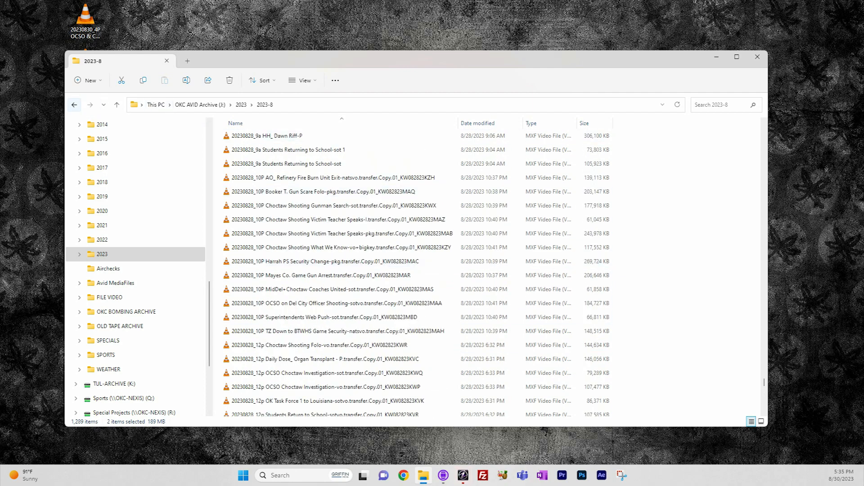
left_click(74, 104)
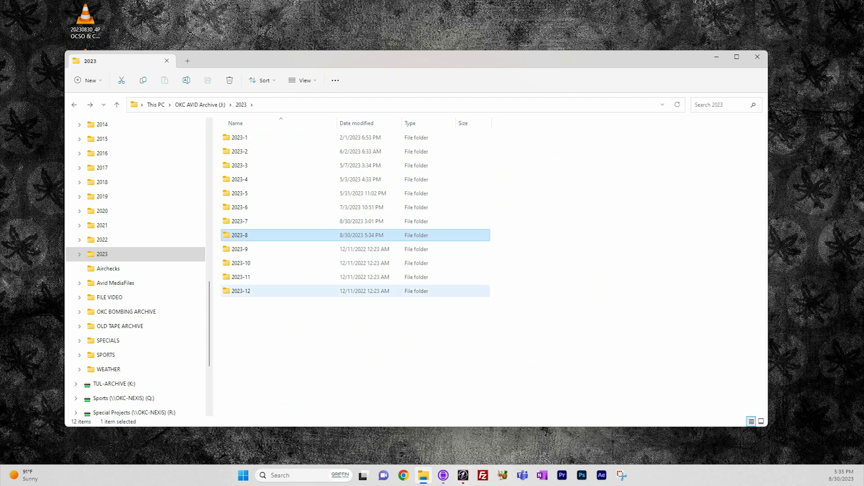
left_click(720, 105)
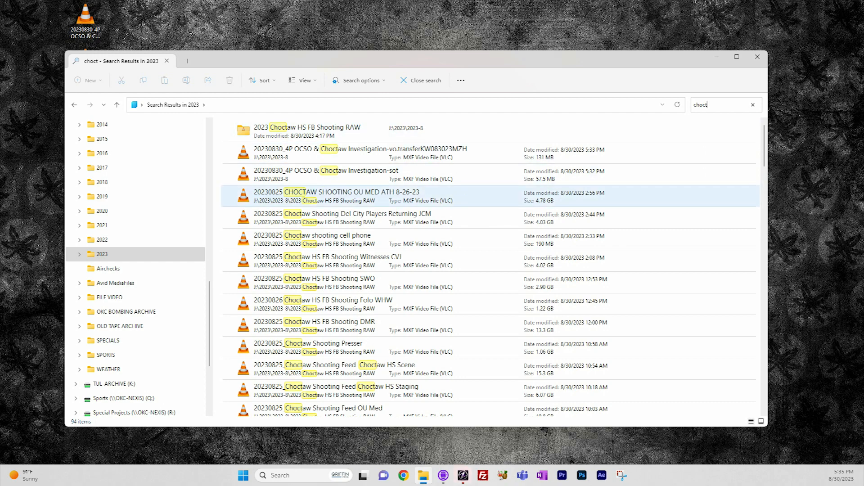
scroll(491, 266, "down", 4)
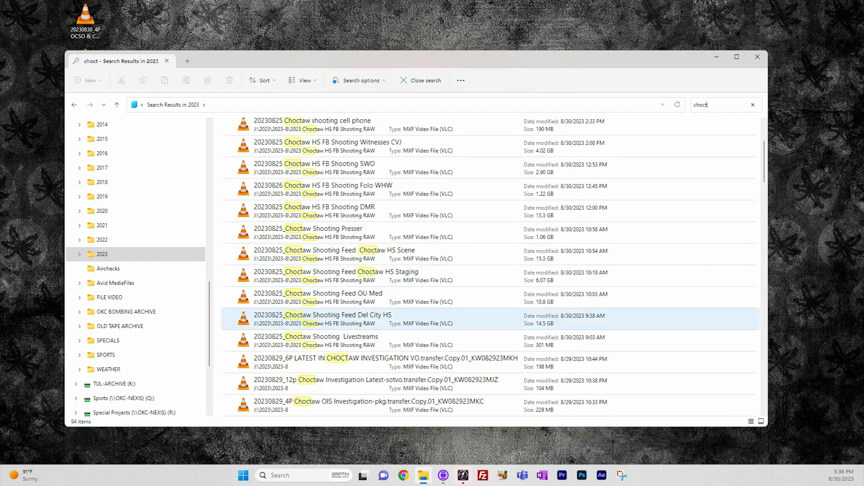
scroll(491, 315, "down", 3)
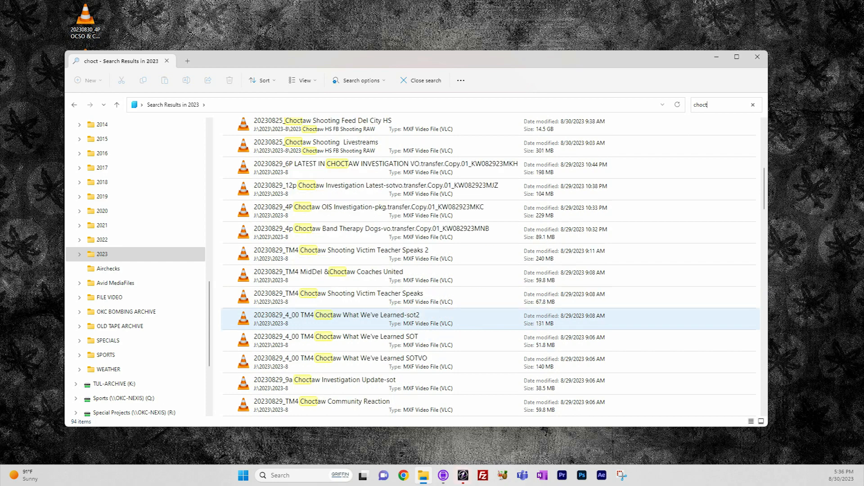
scroll(491, 315, "down", 1)
scroll(490, 315, "up", 6)
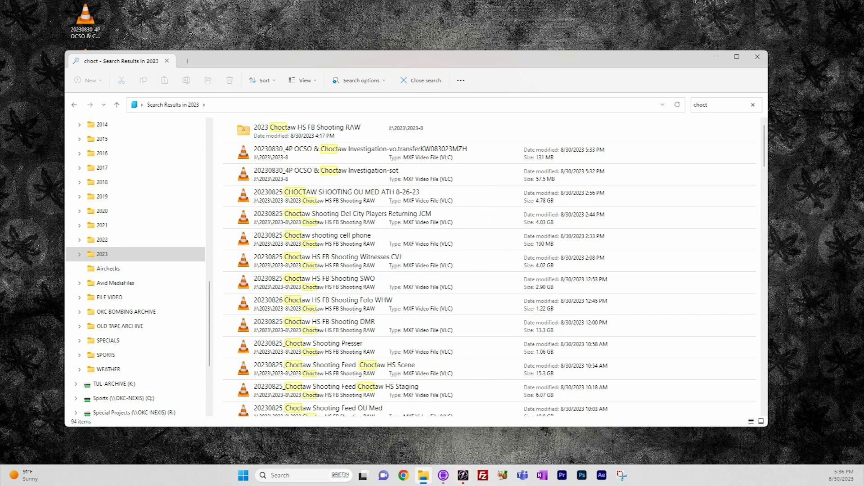
Broaden the 2023 folder search to "ch" and look through the matching archived files.
key("BackSpace")
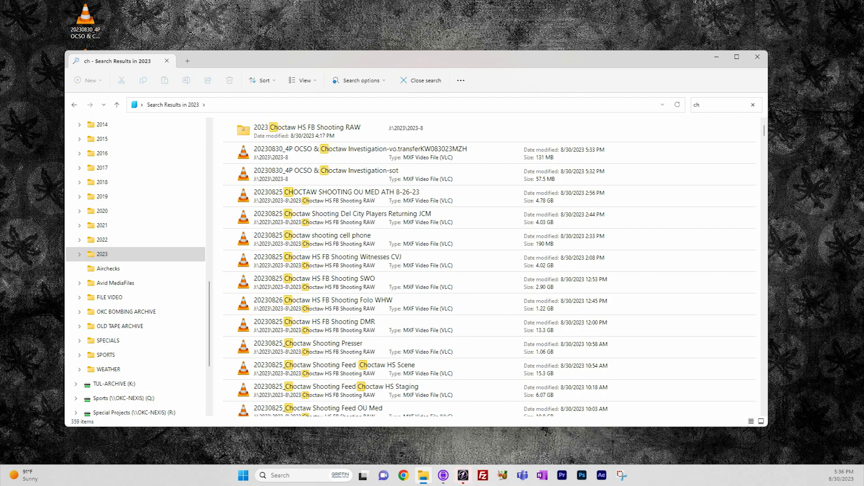
scroll(491, 268, "down", 15)
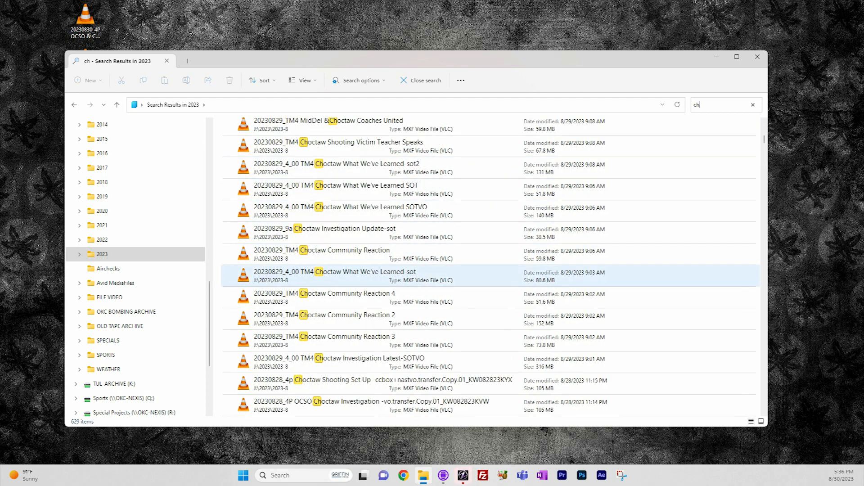
scroll(491, 286, "down", 10)
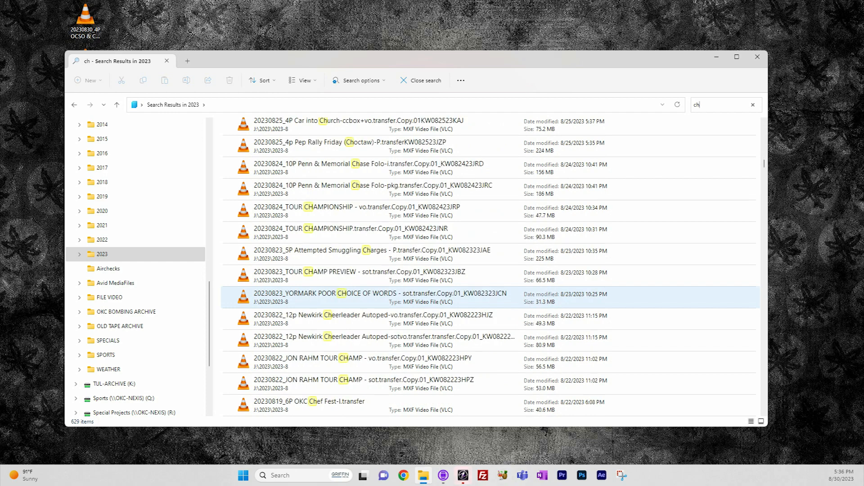
scroll(491, 297, "up", 15)
scroll(490, 297, "down", 5)
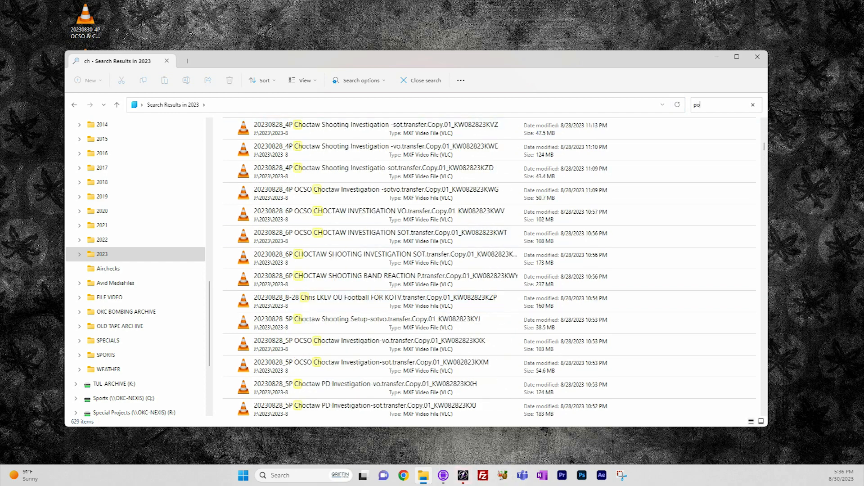
Search the 2023 folder for "police" and look through the matching archived stories.
type("lice")
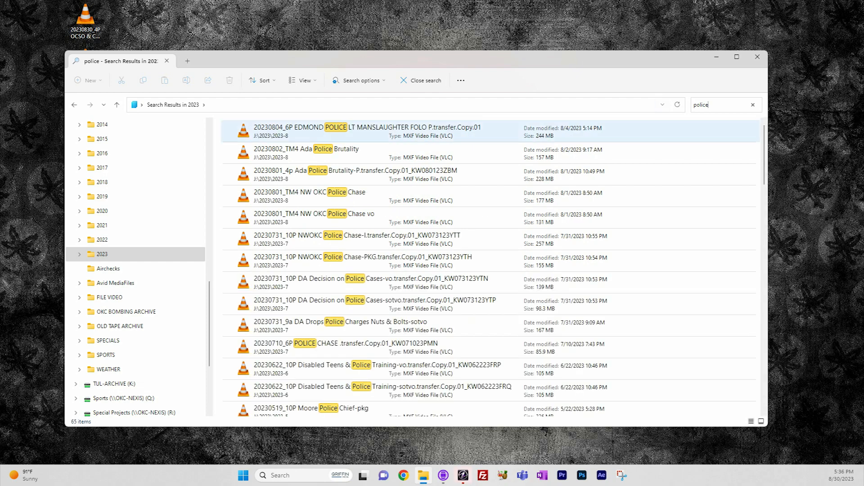
scroll(490, 275, "down", 10)
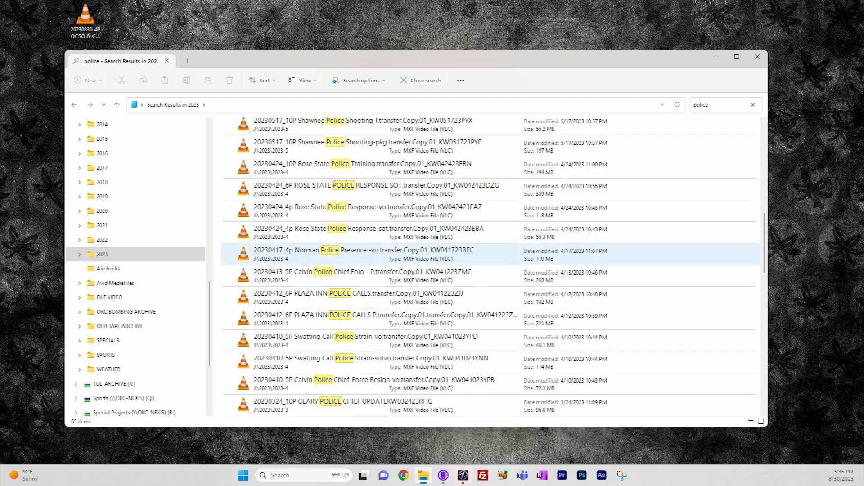
scroll(490, 276, "down", 5)
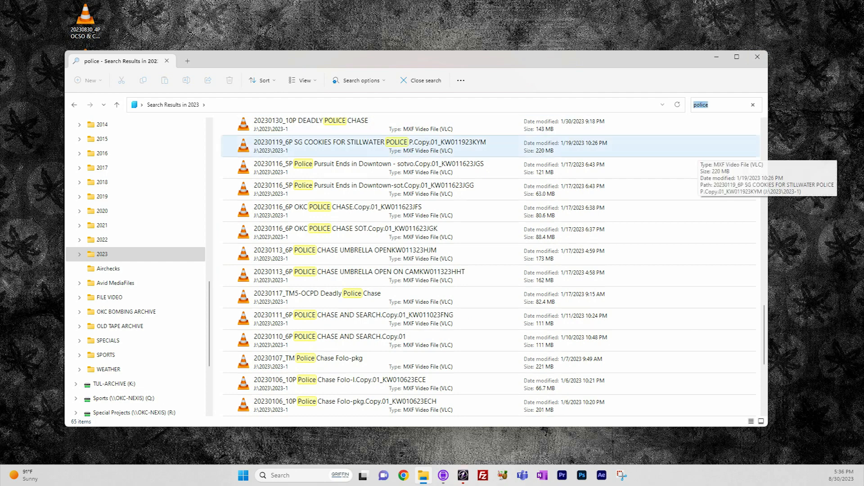
Search the 2023 folder by video ID prefix "kw08", then narrow the search to "kw0826".
type("kw08")
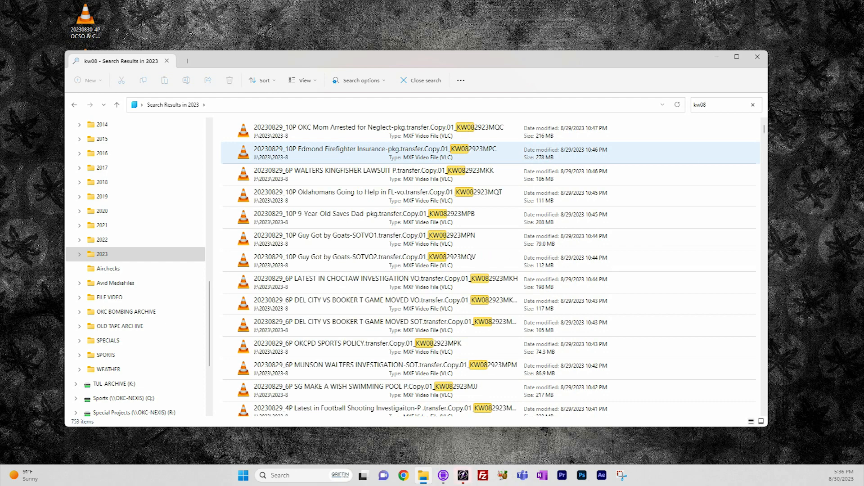
type("26")
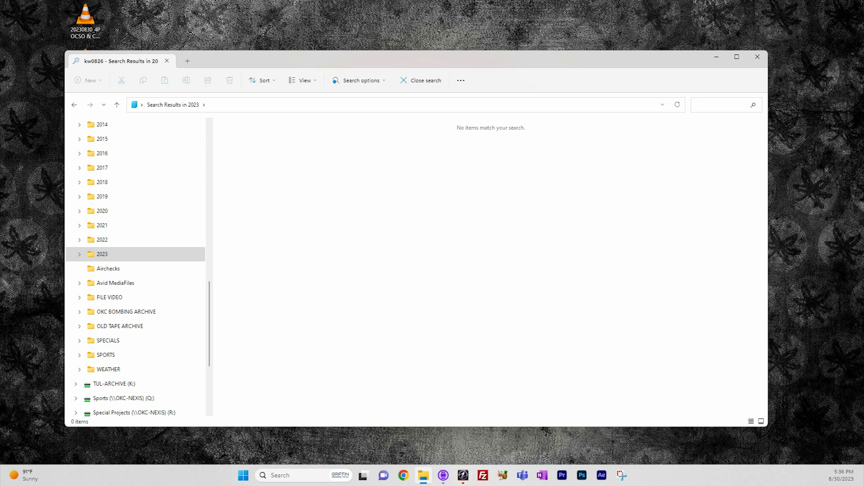
Open the 2023-8 folder to check the video IDs in its file names, and return to the 2023 folder.
double_click(253, 235)
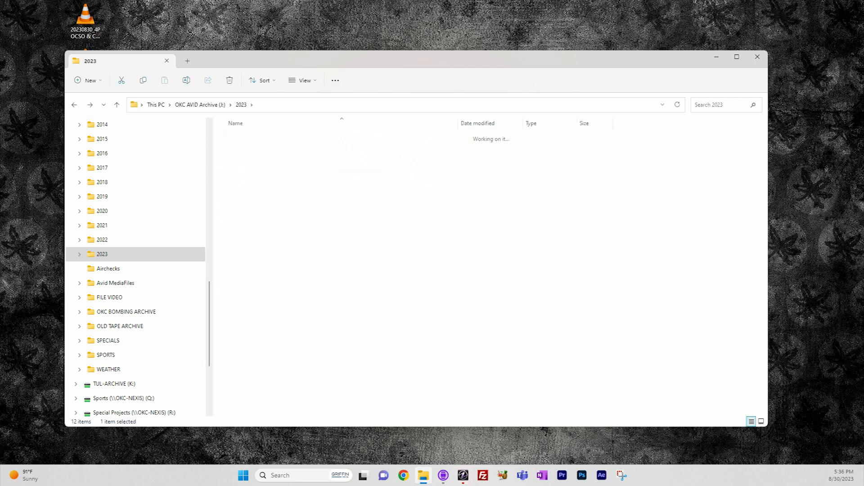
scroll(342, 225, "down", 3)
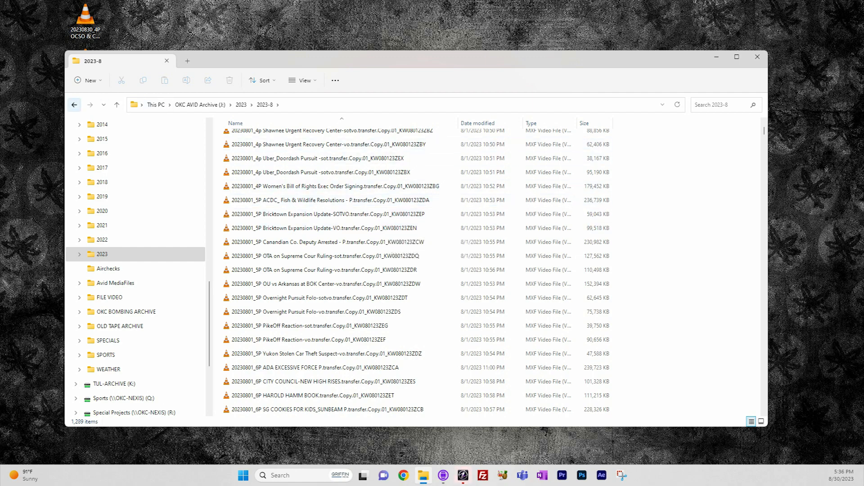
left_click(74, 104)
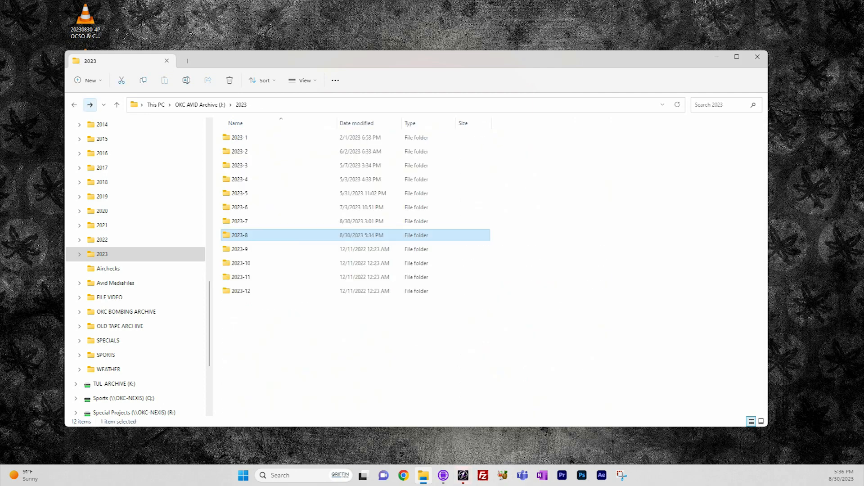
Search the 2023 folder for the video ID prefix "kw082123" and look through the matching files.
left_click(719, 105)
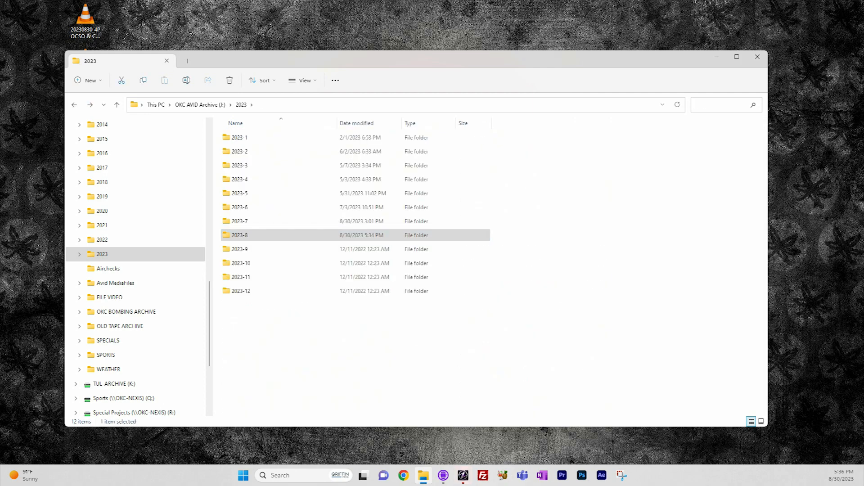
type("kw0")
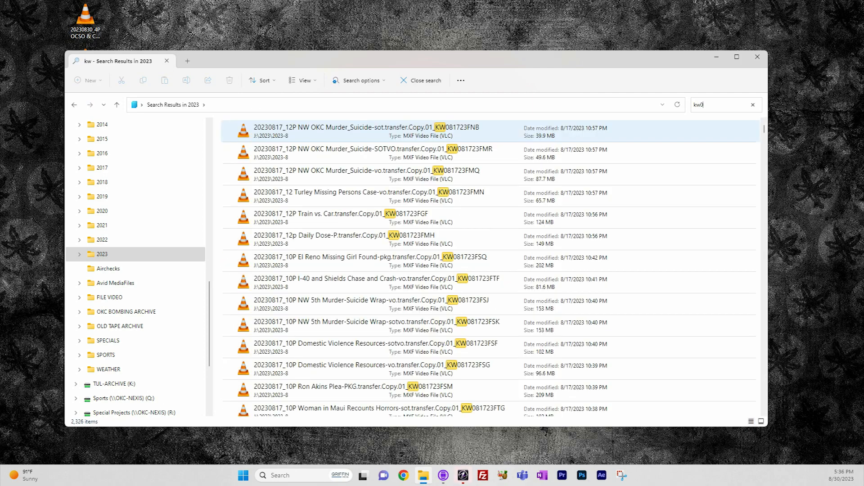
type("821")
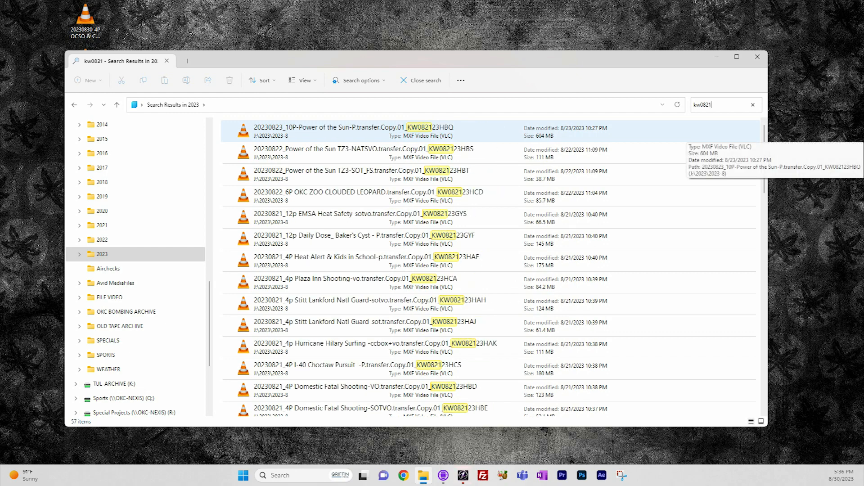
type("23zen")
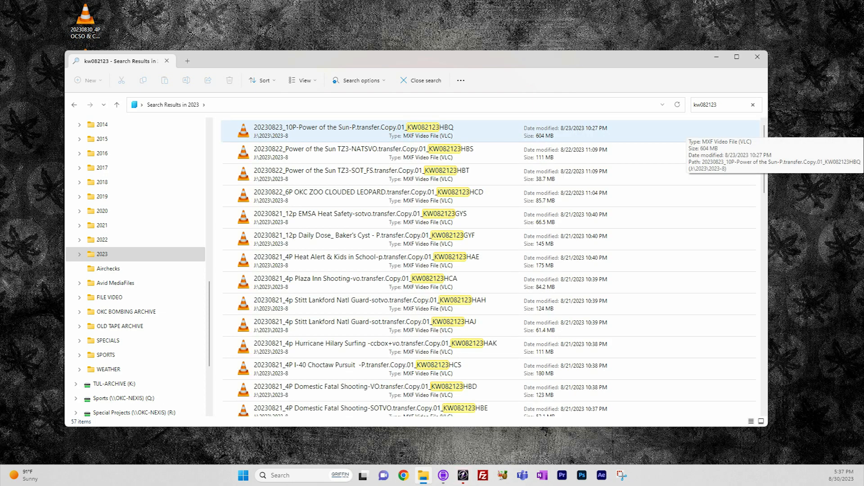
type("ZEN")
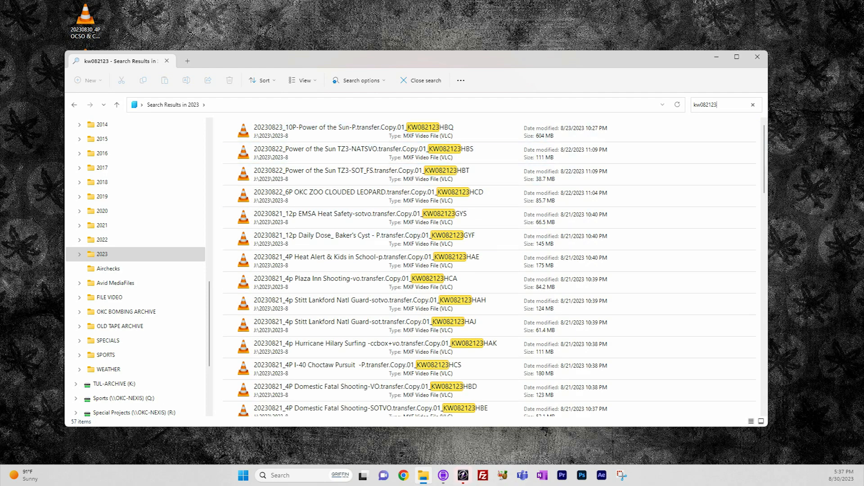
scroll(490, 267, "down", 10)
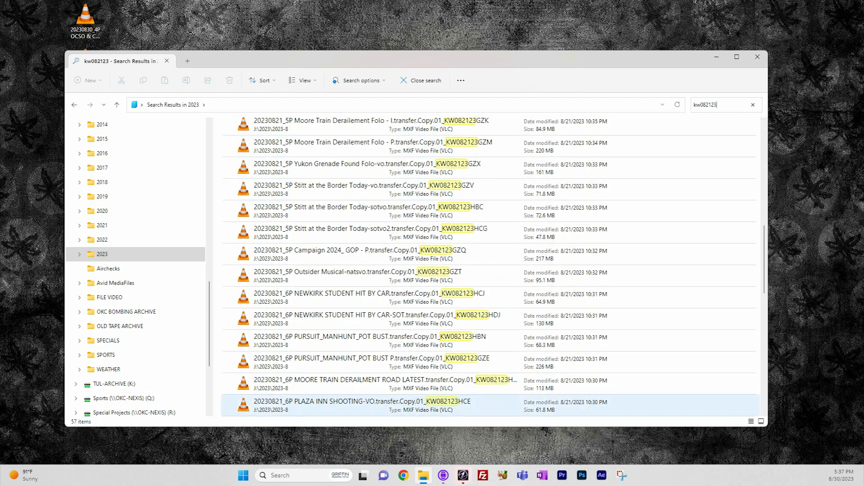
scroll(491, 363, "down", 8)
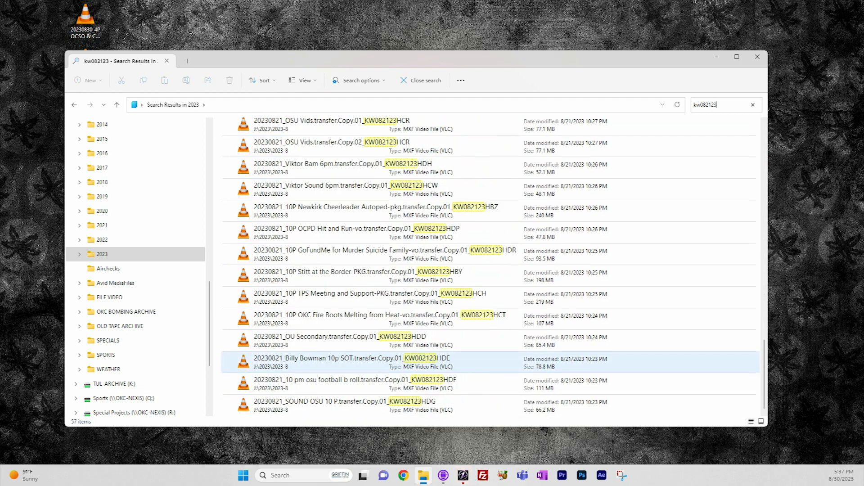
scroll(491, 261, "up", 15)
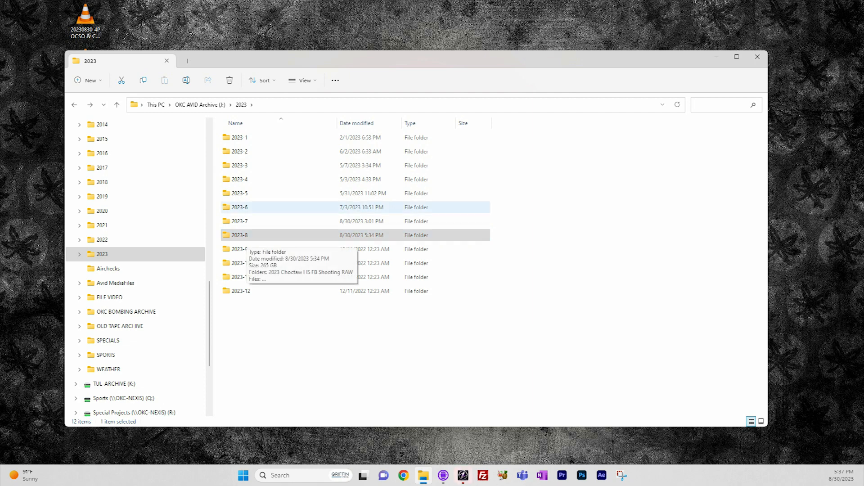
Go to the top level of the OKC AVID Archive (J:) drive and look over its year and category folders.
left_click(74, 105)
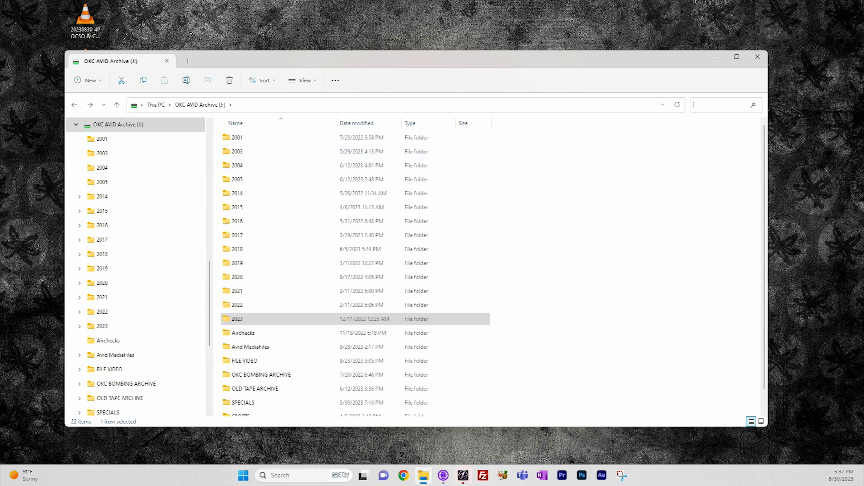
scroll(351, 315, "down", 1)
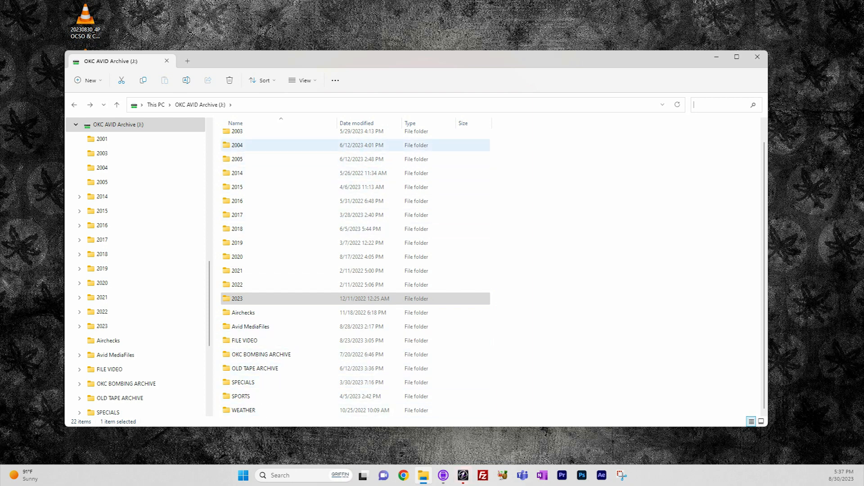
left_click(522, 148)
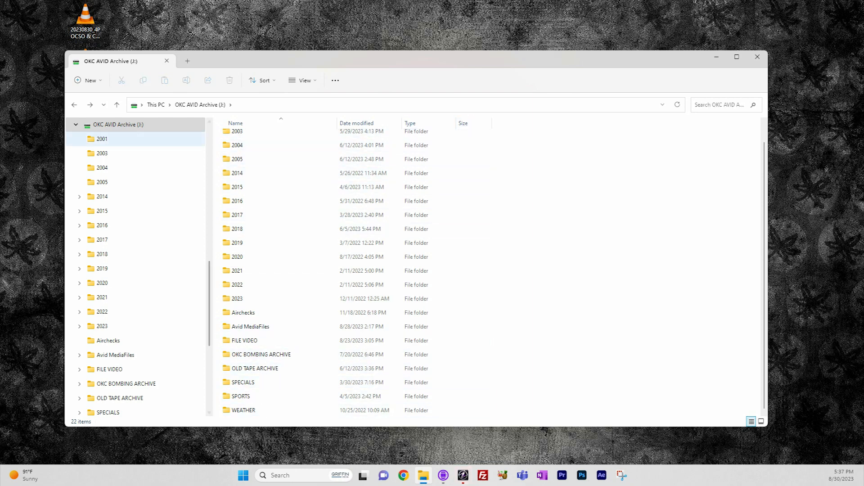
left_click(118, 125)
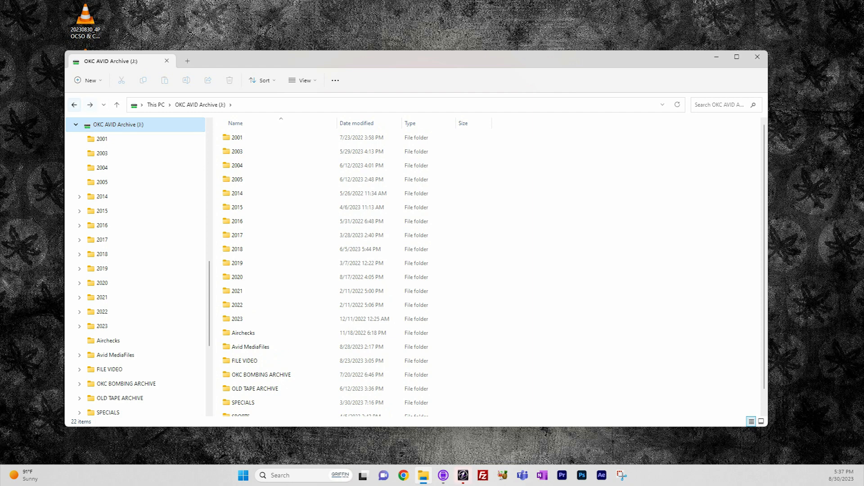
left_click(75, 104)
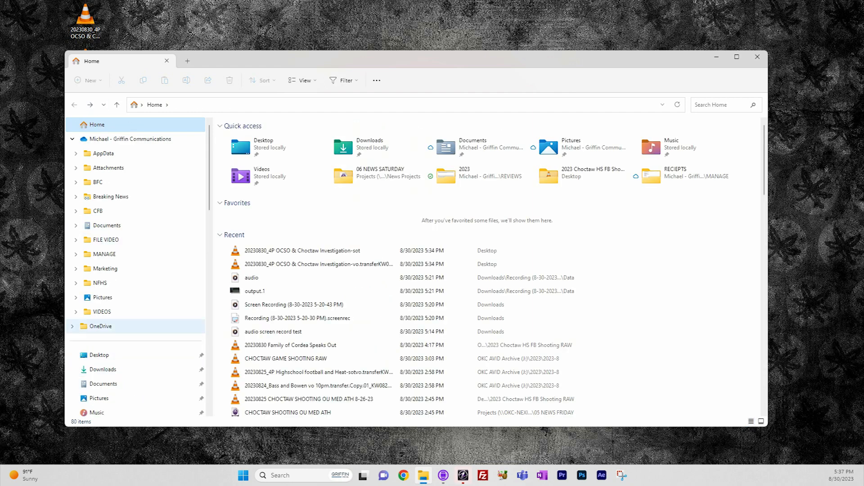
scroll(135, 239, "down", 8)
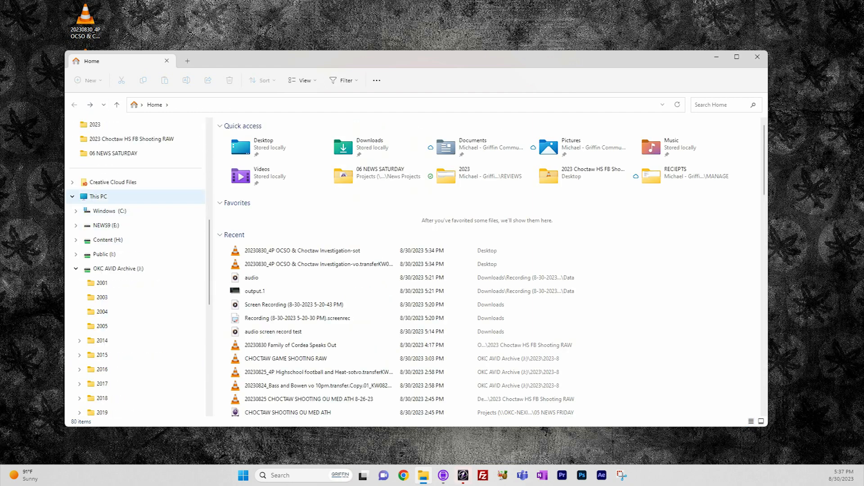
left_click(114, 269)
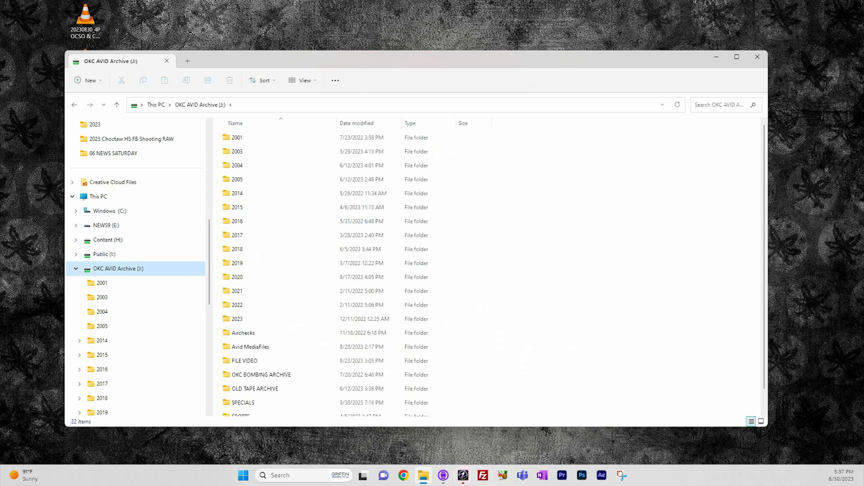
Browse from the archive drive's top level through the 2023 folder into 2023-8, and retrace that path from the drive's top level.
left_click(720, 104)
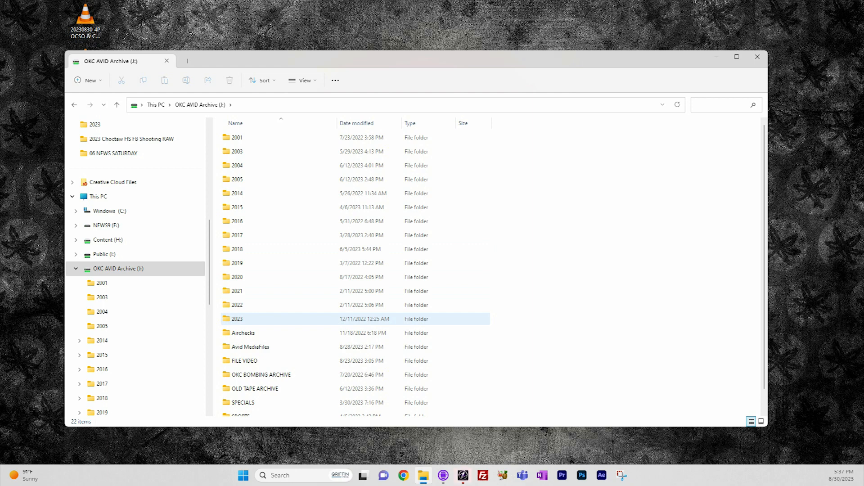
double_click(237, 319)
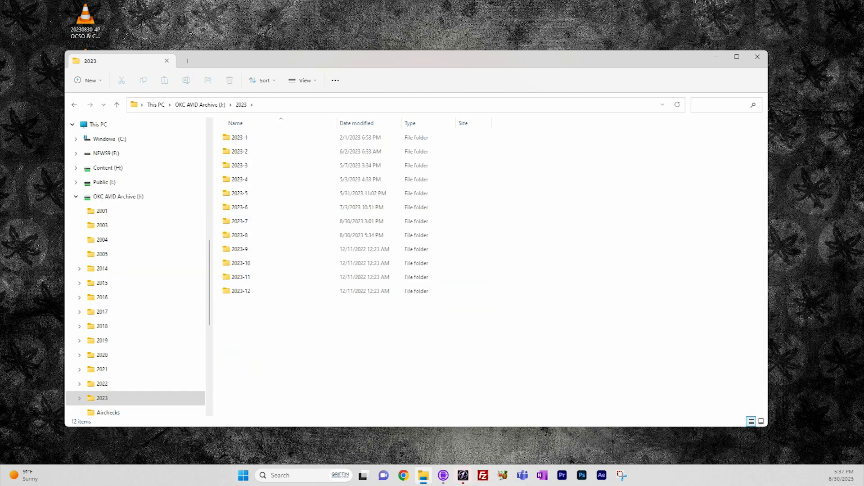
left_click(239, 235)
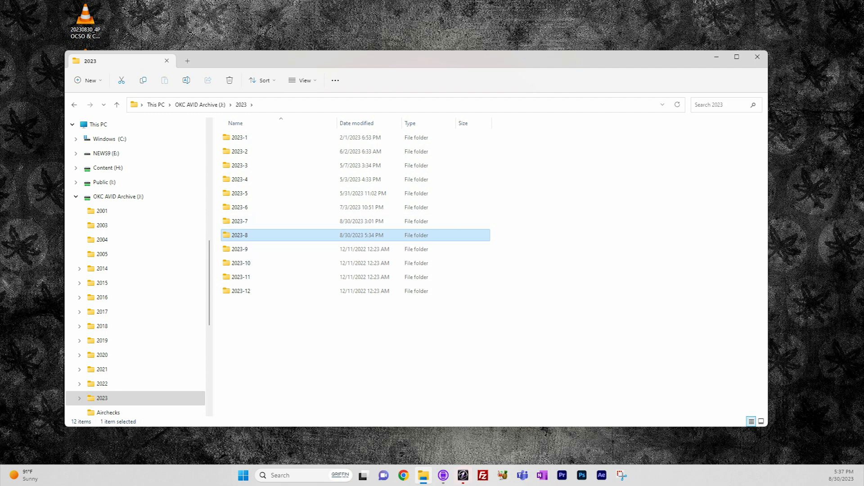
double_click(240, 235)
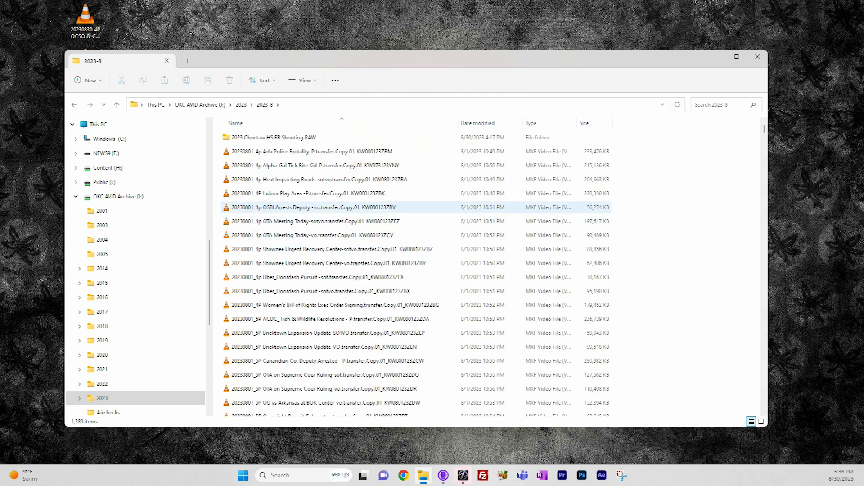
left_click(74, 104)
left_click(74, 104)
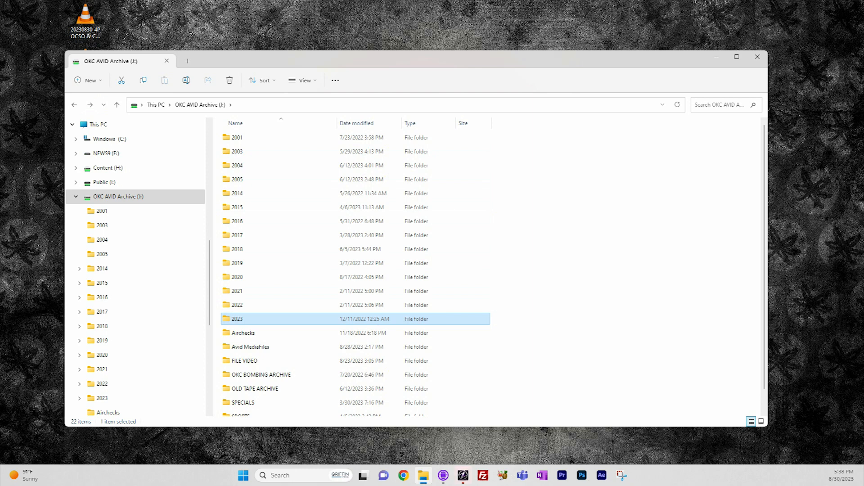
key("Return")
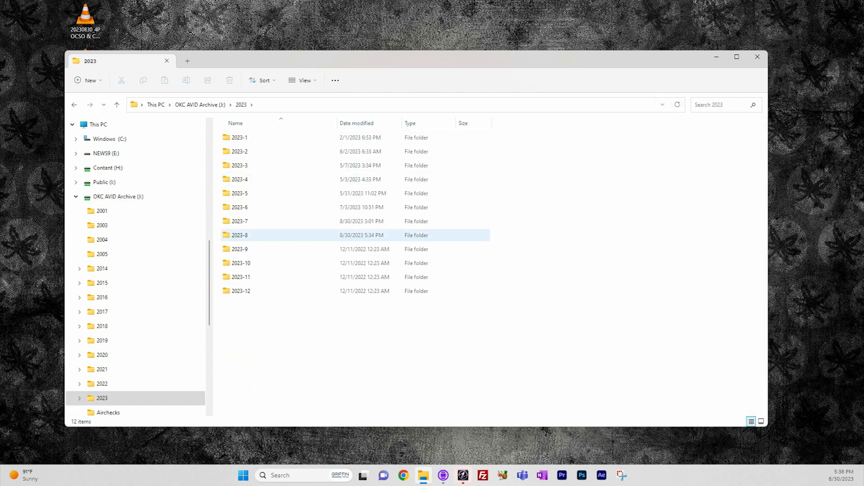
double_click(240, 235)
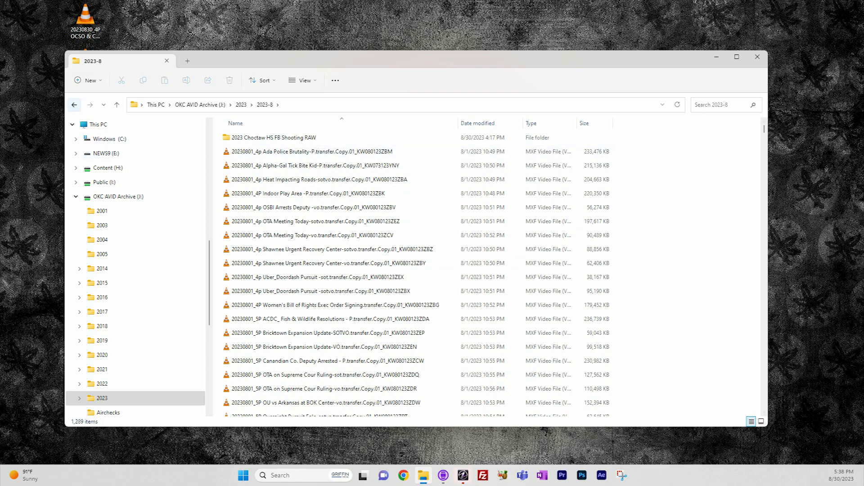
Leave the 2023-8 folder, return to the file browser's Home view, and activate its search.
left_click(74, 105)
left_click(75, 105)
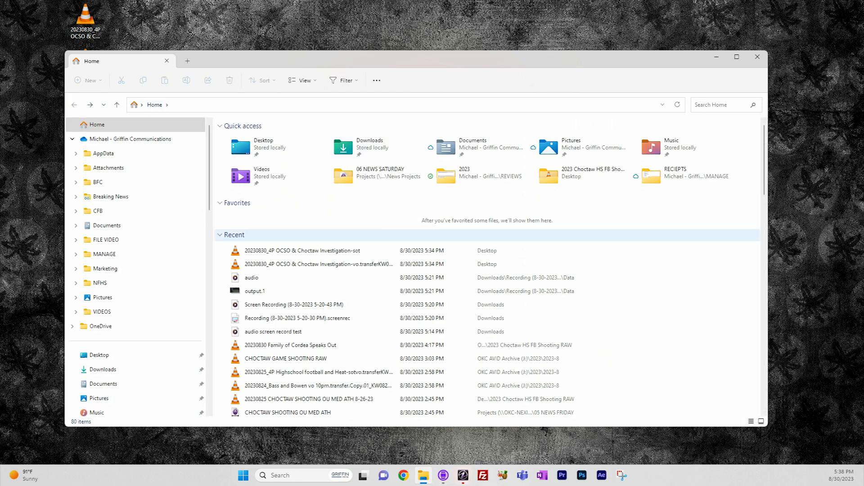
left_click(720, 105)
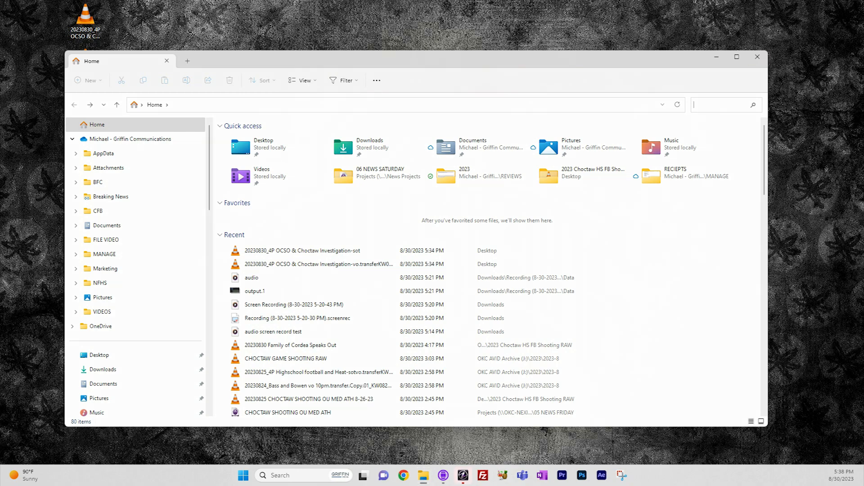
Close the file browser window and delete the two exported OCSO & Choctaw Investigation video files from the desktop.
left_click(757, 56)
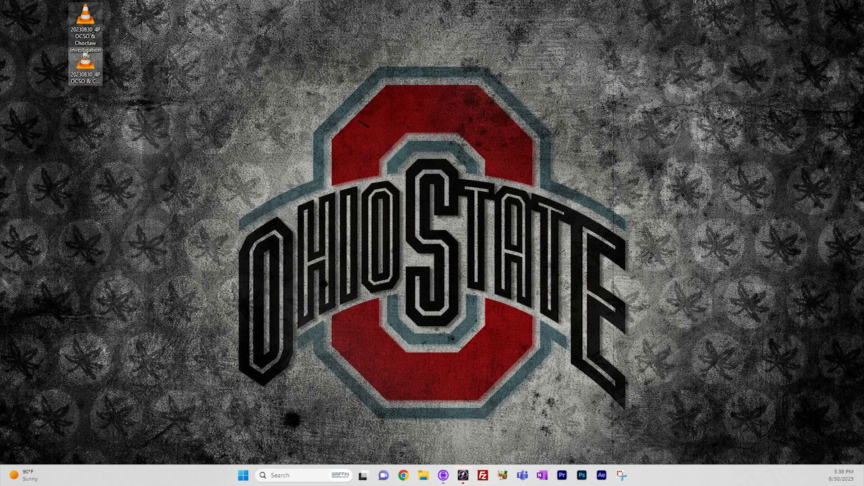
key("Delete")
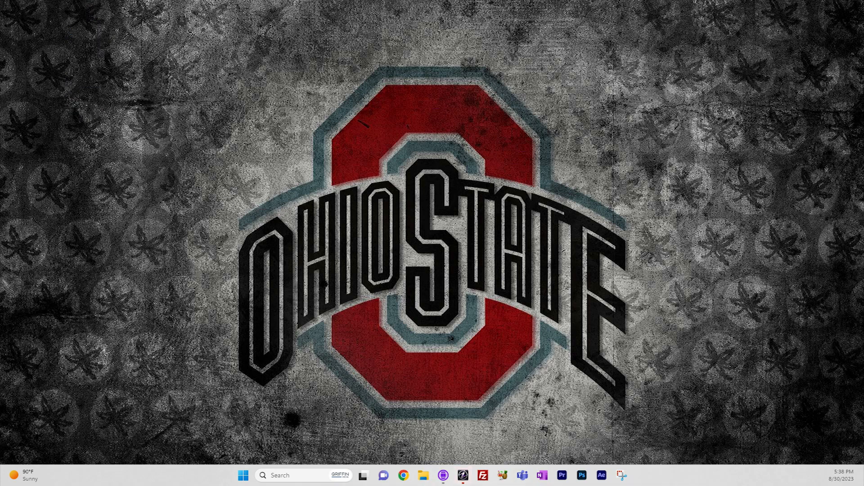